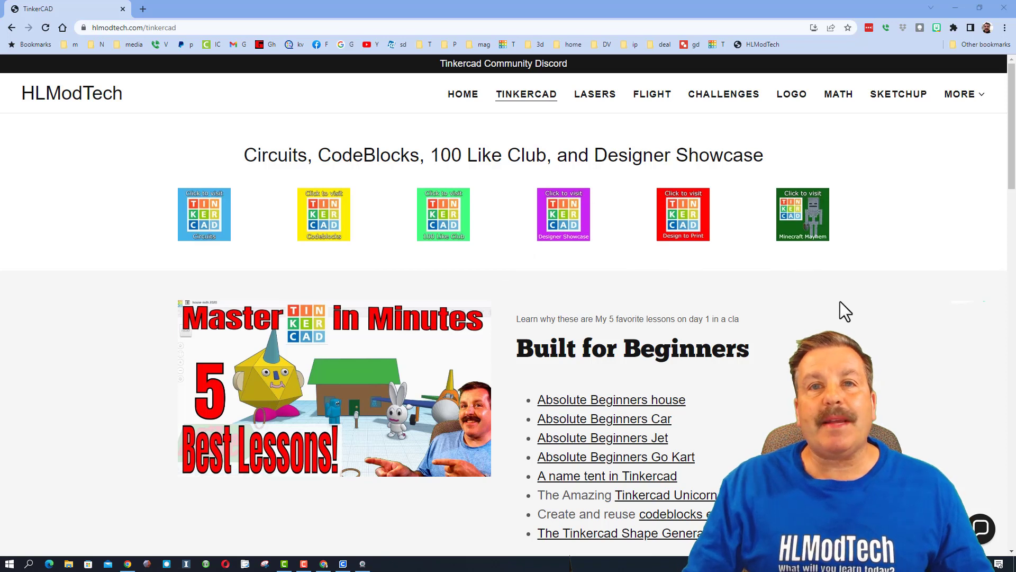
# Step: Open and close the contact chat on the HLModTech Tinkercad page
pyautogui.click(981, 529)
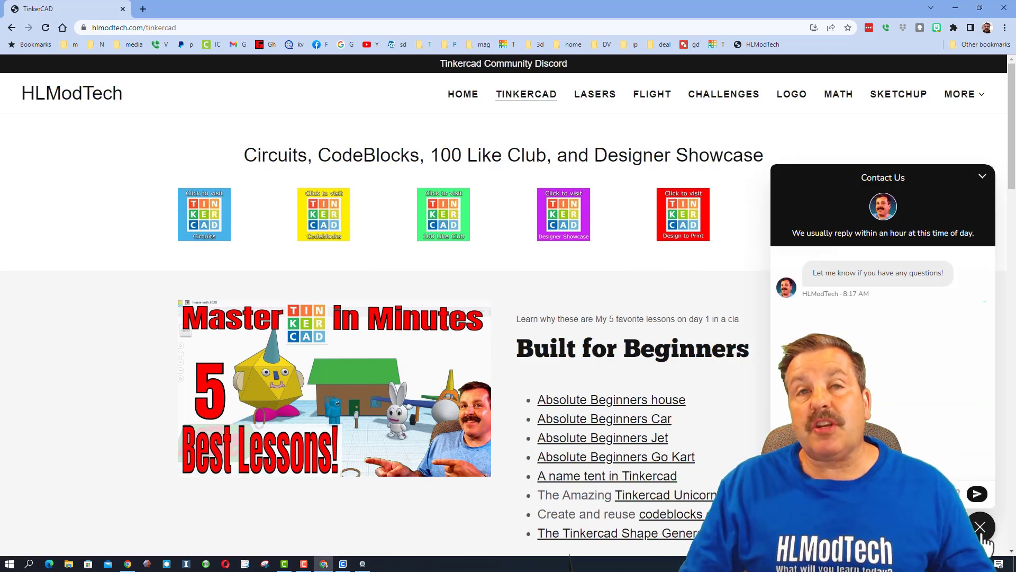
pyautogui.click(981, 527)
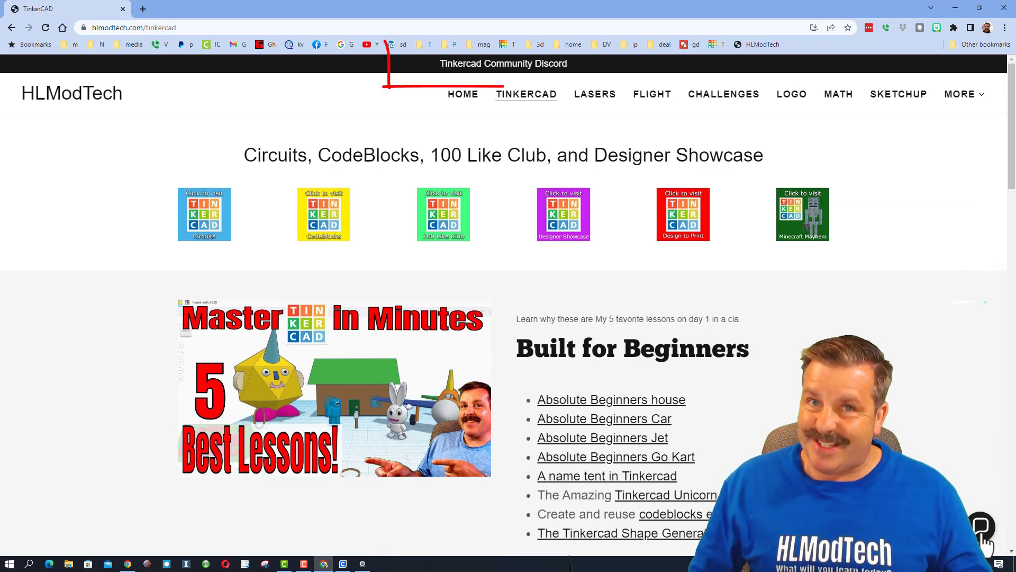
pyautogui.click(496, 65)
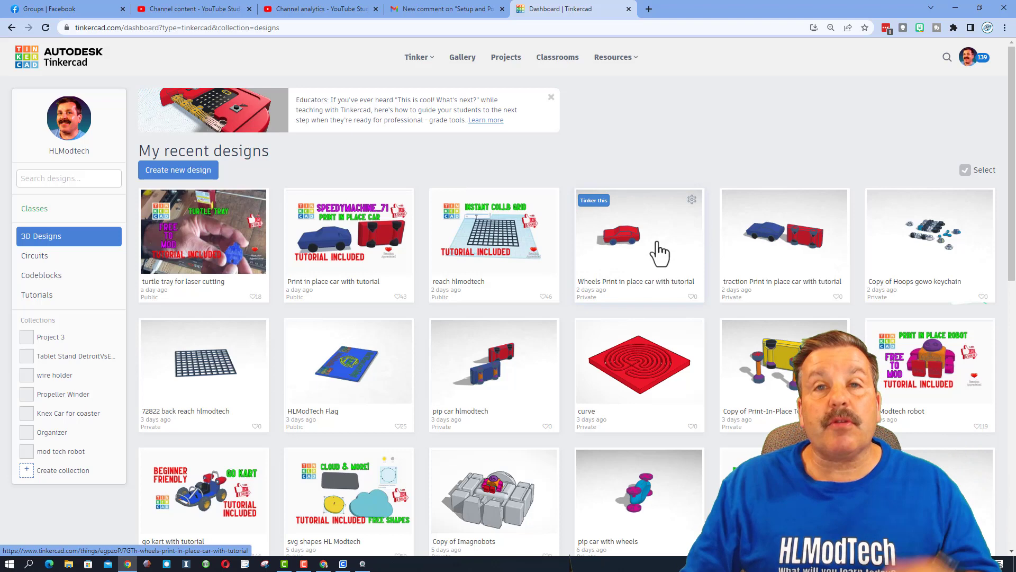
# Step: Duplicate the design "Wheels Print in place car with tutorial" to work on a copy
pyautogui.click(692, 199)
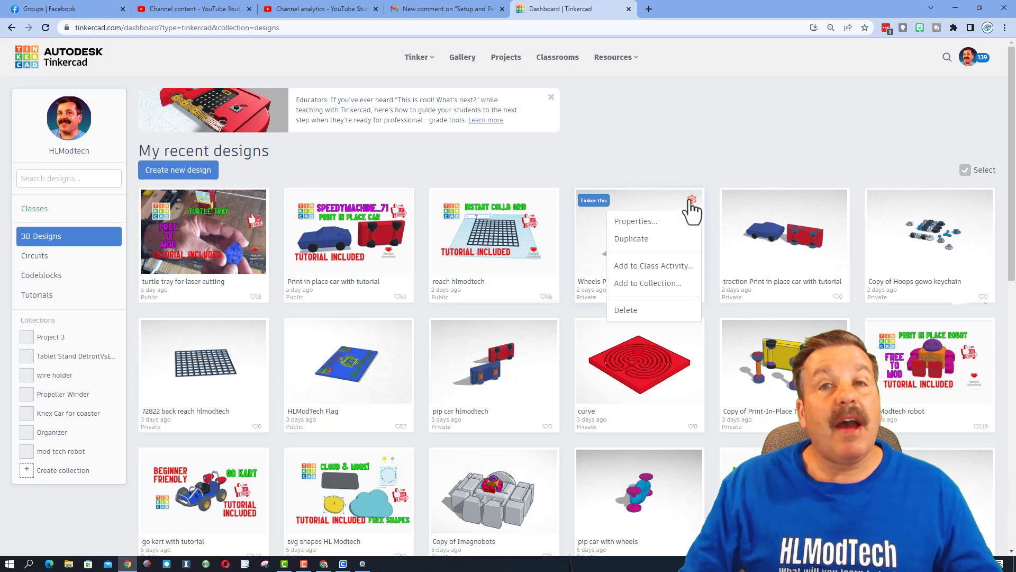
pyautogui.click(646, 239)
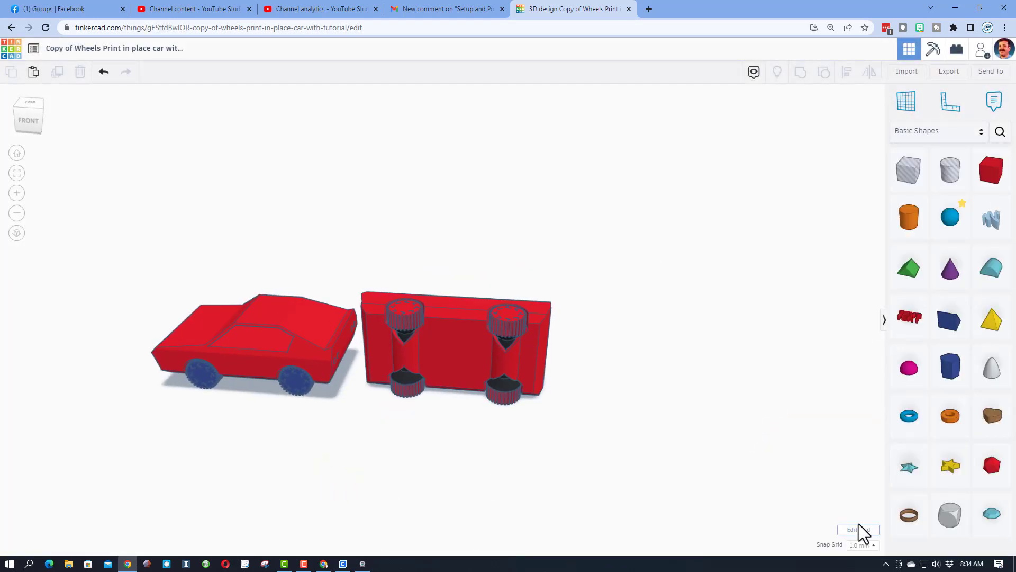
# Step: Turn on Show Grid in the grid properties and update the workplane grid
pyautogui.click(857, 527)
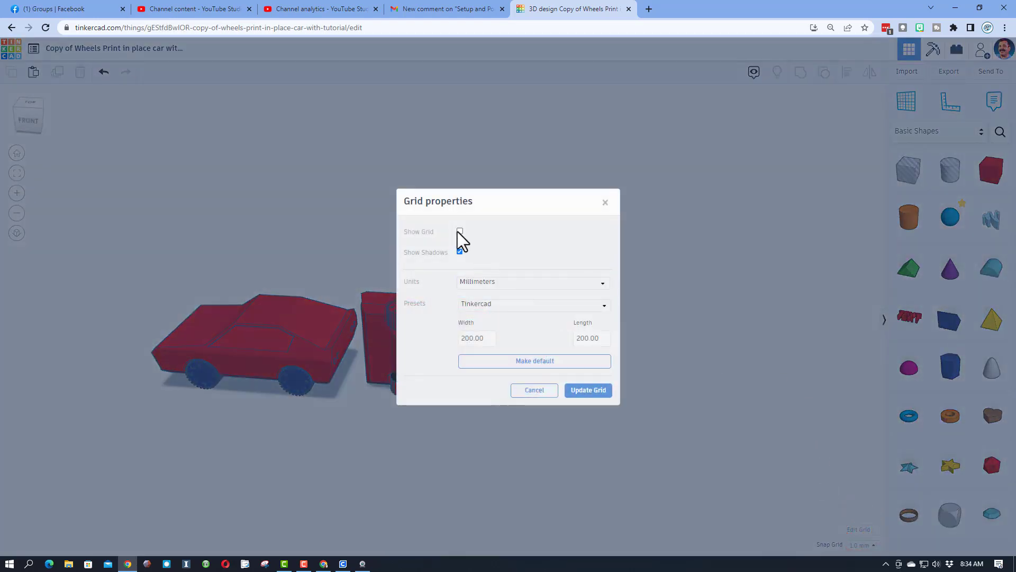
pyautogui.click(459, 231)
pyautogui.click(586, 390)
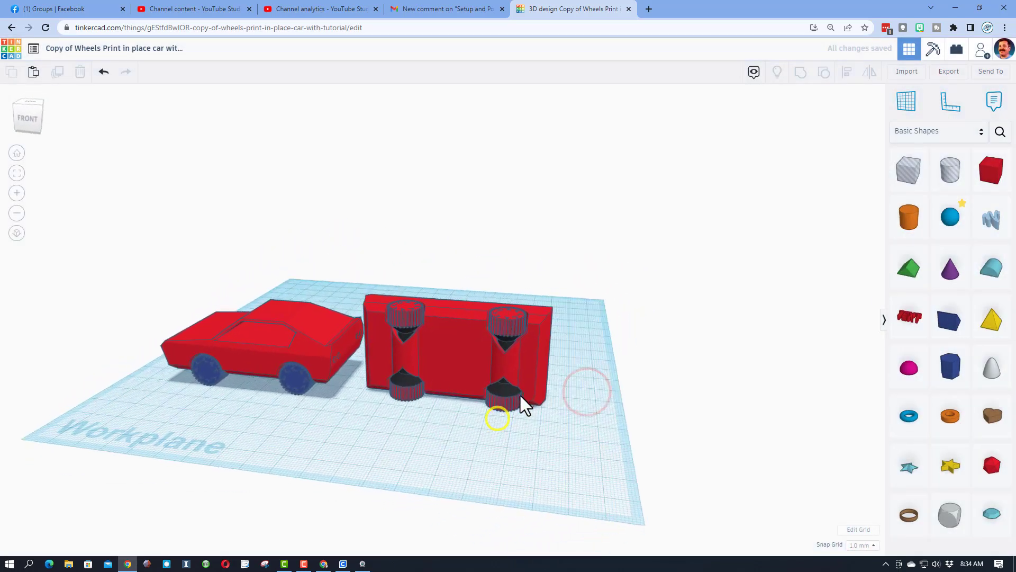
# Step: Delete the car with the blue wheels, including its leftover parts, and keep the upright car beside it
pyautogui.moveTo(519, 396); pyautogui.dragTo(526, 390, button='right')
pyautogui.moveTo(339, 448); pyautogui.dragTo(312, 425, button='right')
pyautogui.click(311, 424)
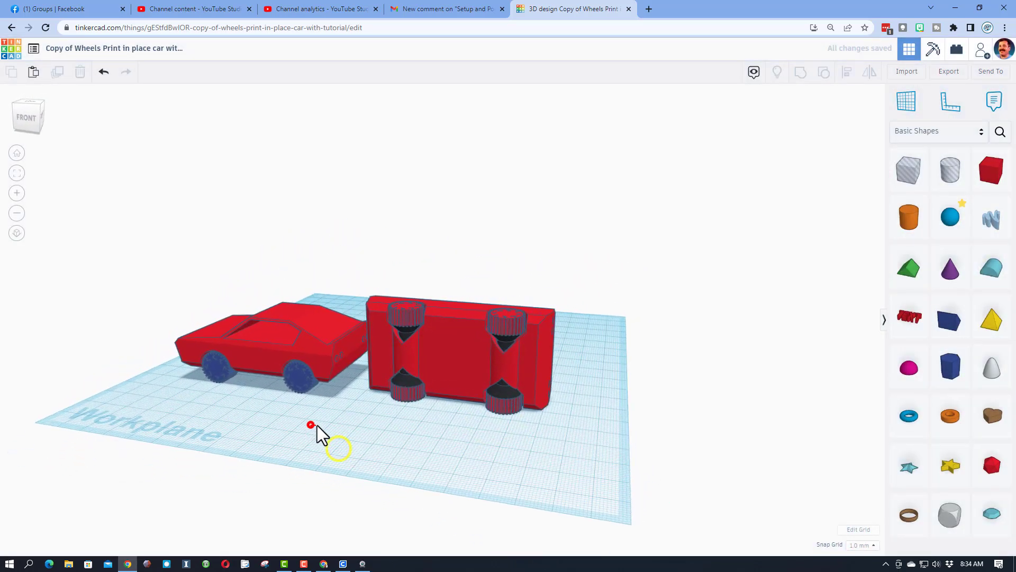
pyautogui.moveTo(306, 389); pyautogui.dragTo(313, 388)
pyautogui.press('Delete')
pyautogui.moveTo(249, 393); pyautogui.dragTo(370, 381, button='right')
pyautogui.click(304, 377)
pyautogui.press('Delete')
# Step: Hide the upright red car body and group the three parts of each wheel axle into one black shape
pyautogui.click(379, 364)
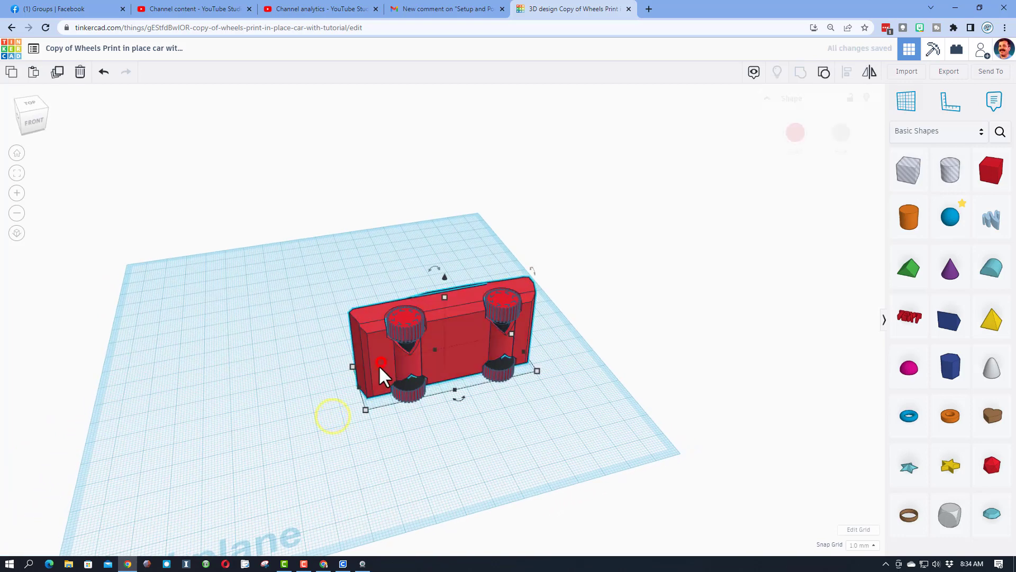
pyautogui.click(868, 98)
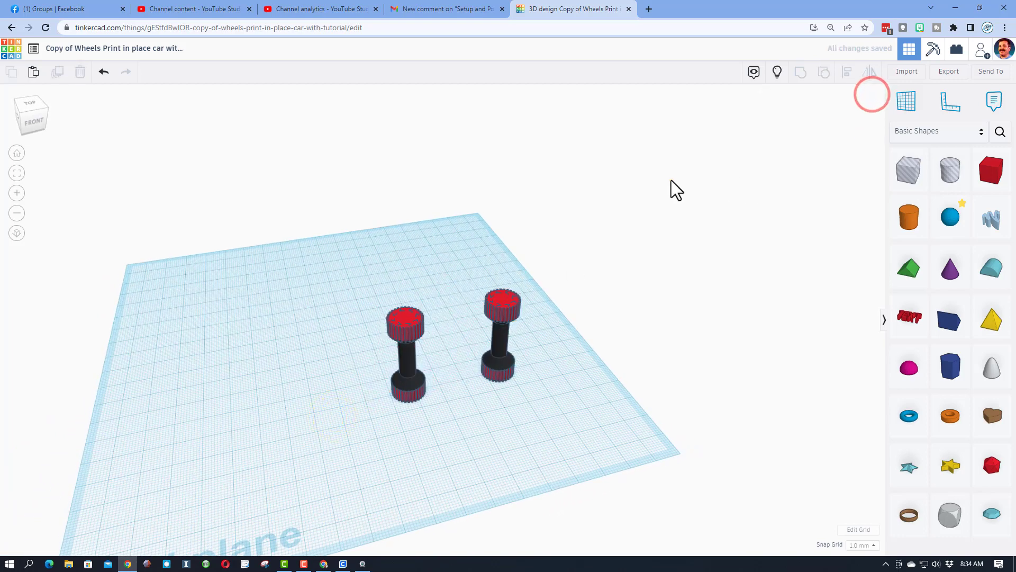
pyautogui.moveTo(671, 180); pyautogui.dragTo(518, 261, button='right')
pyautogui.moveTo(488, 272); pyautogui.dragTo(536, 345)
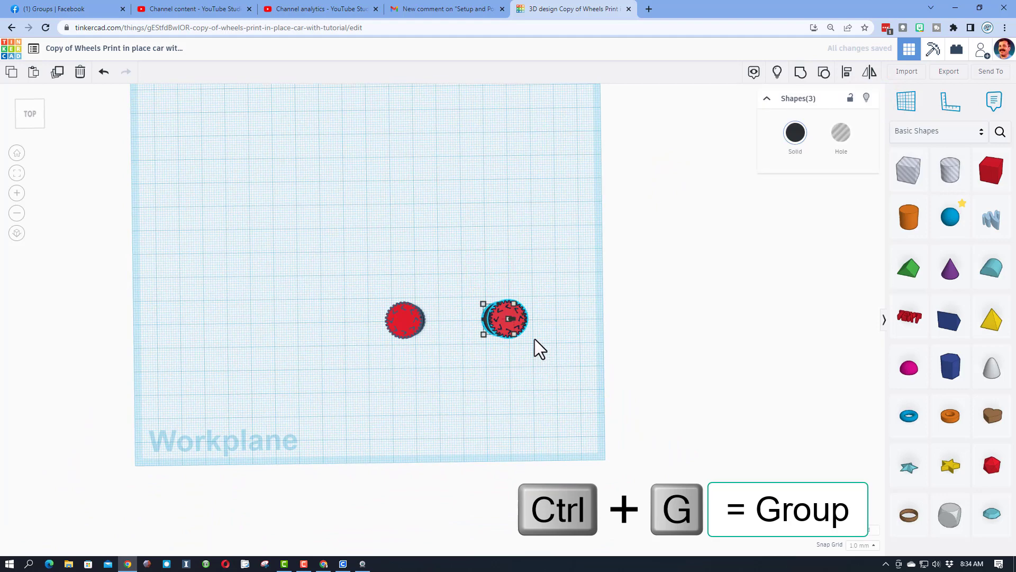
pyautogui.hotkey('ctrl', 'g')
pyautogui.moveTo(344, 274); pyautogui.dragTo(453, 358)
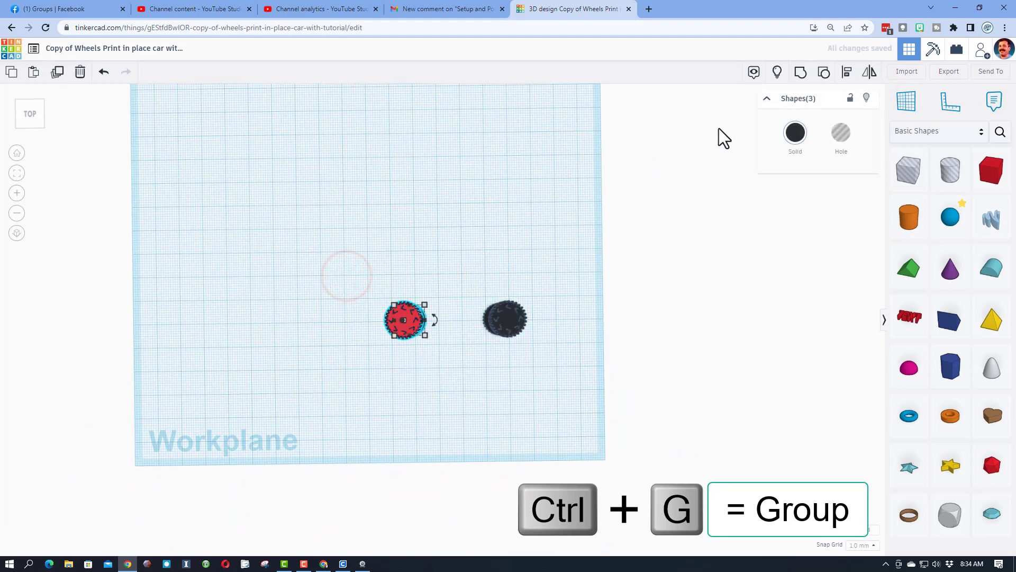
pyautogui.click(800, 73)
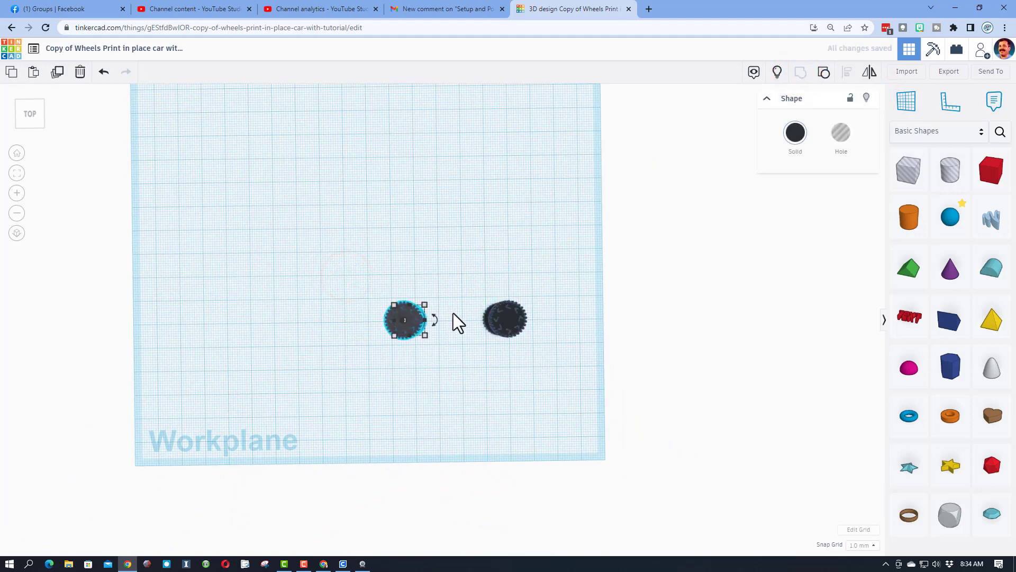
# Step: Show the hidden red car body again
pyautogui.moveTo(450, 312); pyautogui.dragTo(608, 201, button='right')
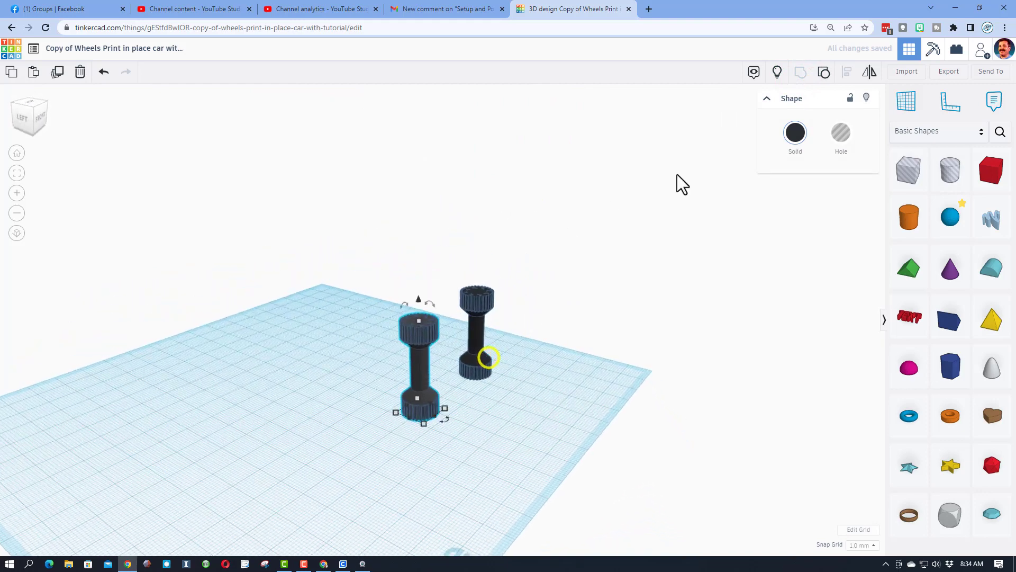
pyautogui.click(777, 73)
pyautogui.click(491, 277)
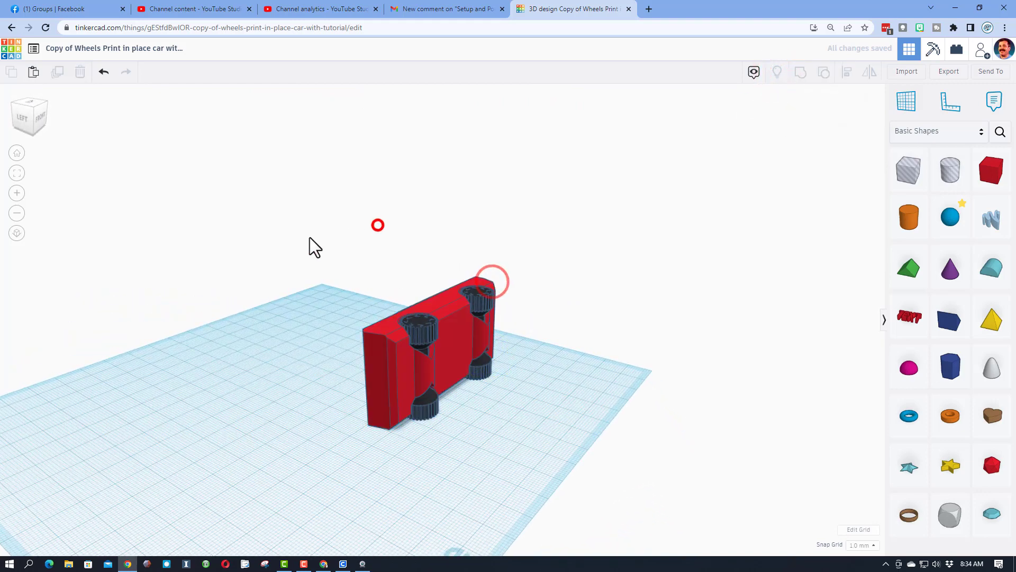
# Step: Select the body and both axles, rotate the car so it stands on its wheels, and drop it onto the workplane
pyautogui.moveTo(538, 446); pyautogui.dragTo(545, 441)
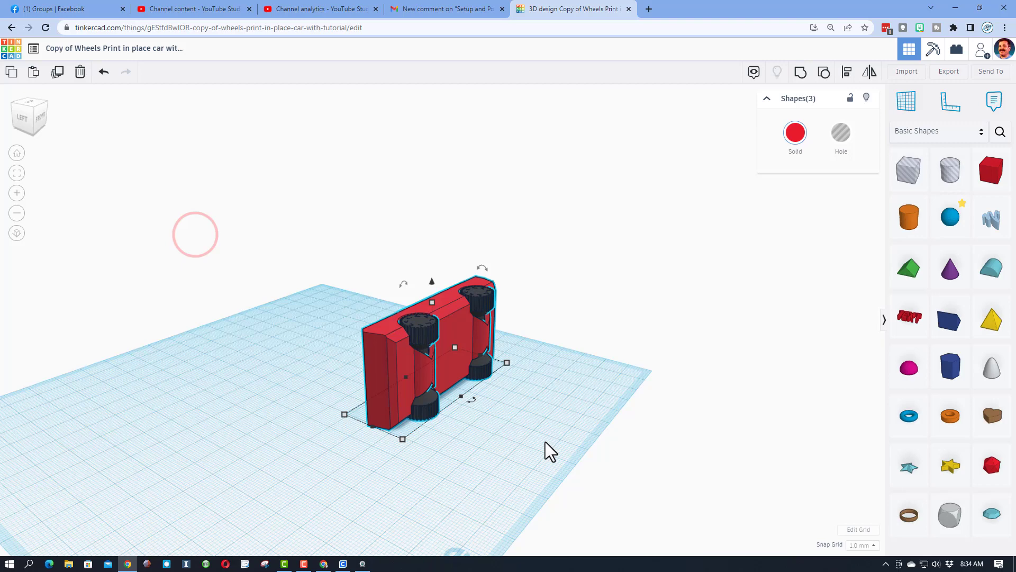
pyautogui.moveTo(546, 438); pyautogui.dragTo(643, 446, button='right')
pyautogui.press('d')
pyautogui.moveTo(440, 265); pyautogui.dragTo(478, 330)
pyautogui.moveTo(478, 330); pyautogui.dragTo(401, 338, button='right')
pyautogui.press('d')
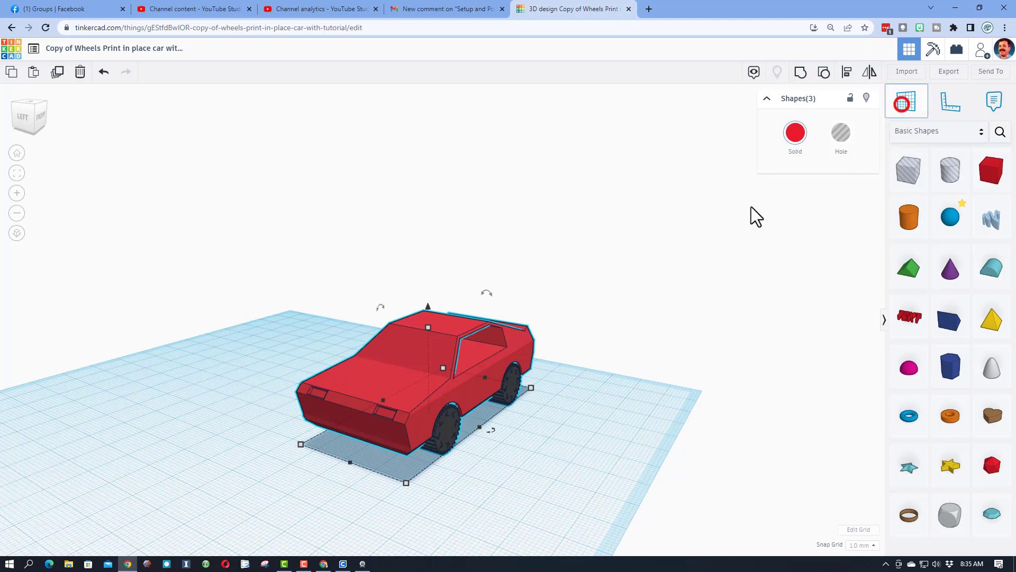
# Step: Place a workplane on the sill inside the car's side window and add the Community Trapezoid found by searching "trap"
pyautogui.click(462, 354)
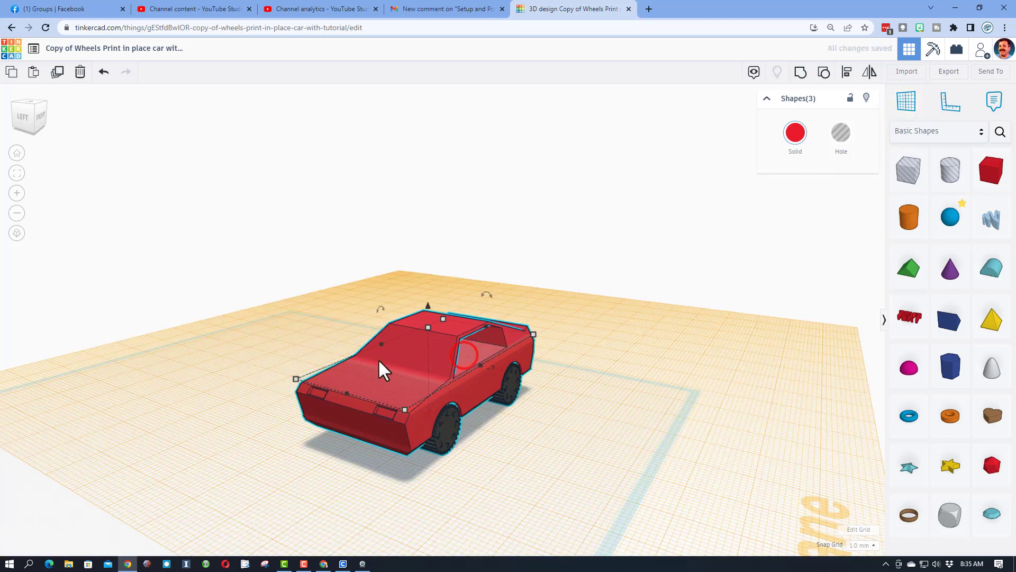
pyautogui.click(1000, 133)
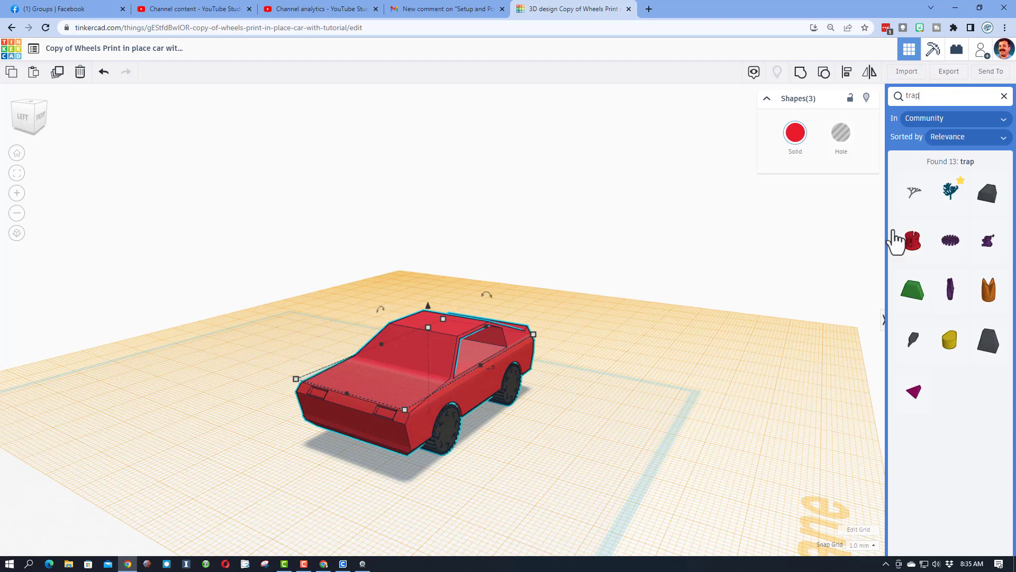
pyautogui.click(912, 290)
pyautogui.click(503, 360)
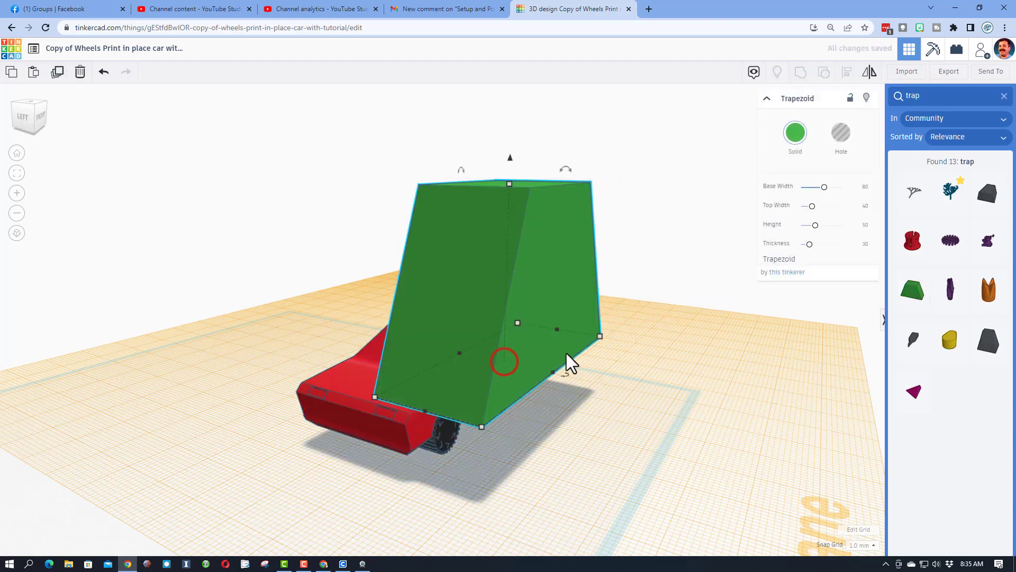
# Step: Rotate the trapezoid about its vertical axis so its wide face points toward the car's front
pyautogui.moveTo(566, 354); pyautogui.dragTo(566, 387, button='right')
pyautogui.moveTo(558, 382); pyautogui.dragTo(453, 385)
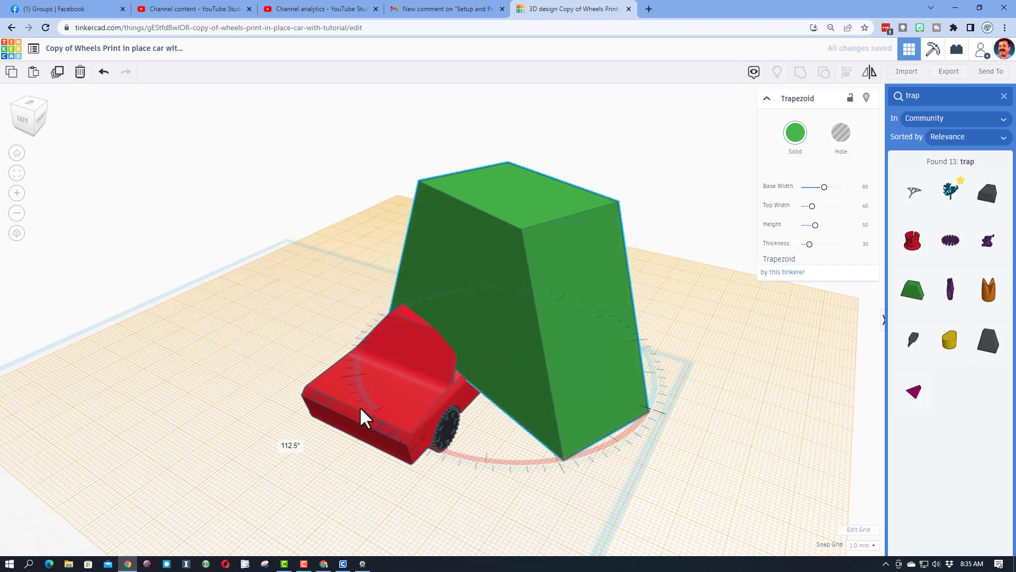
pyautogui.moveTo(360, 409); pyautogui.dragTo(441, 411)
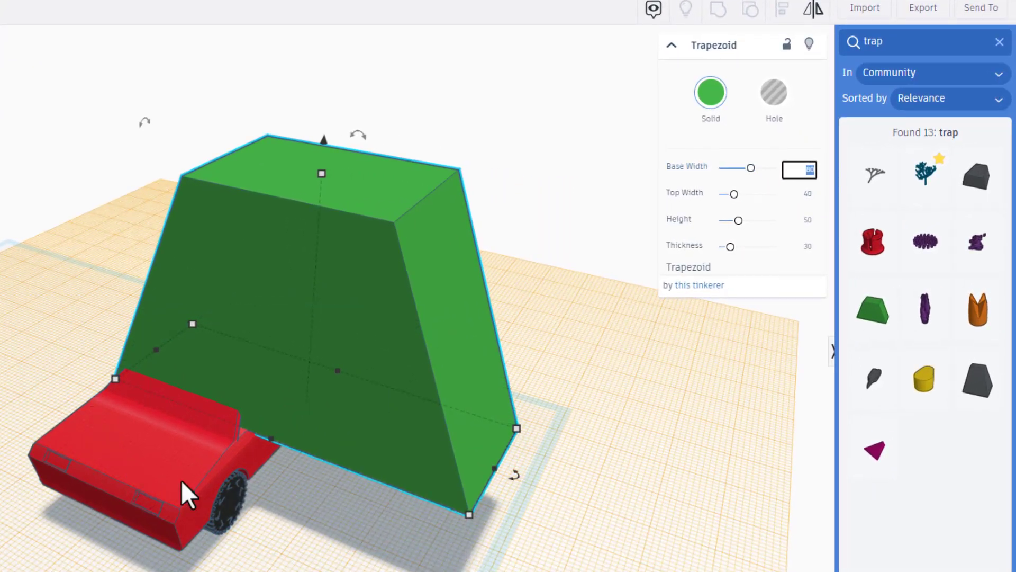
# Step: Measure the car body's width and length
pyautogui.click(148, 478)
pyautogui.click(175, 540)
pyautogui.click(173, 508)
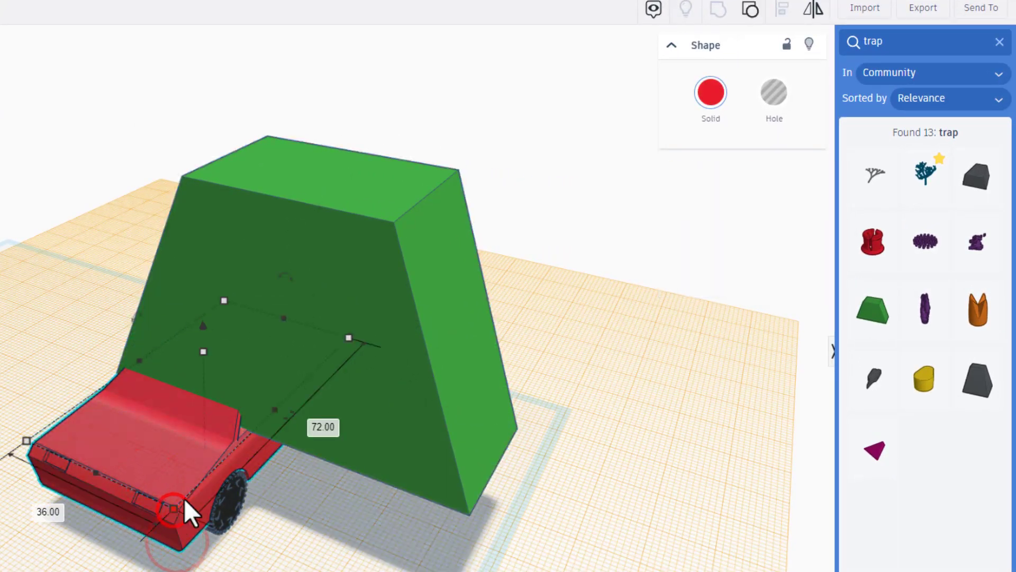
# Step: Set the trapezoid's Base Width to 30, Top Width to 24 and Height to 7.5
pyautogui.click(352, 288)
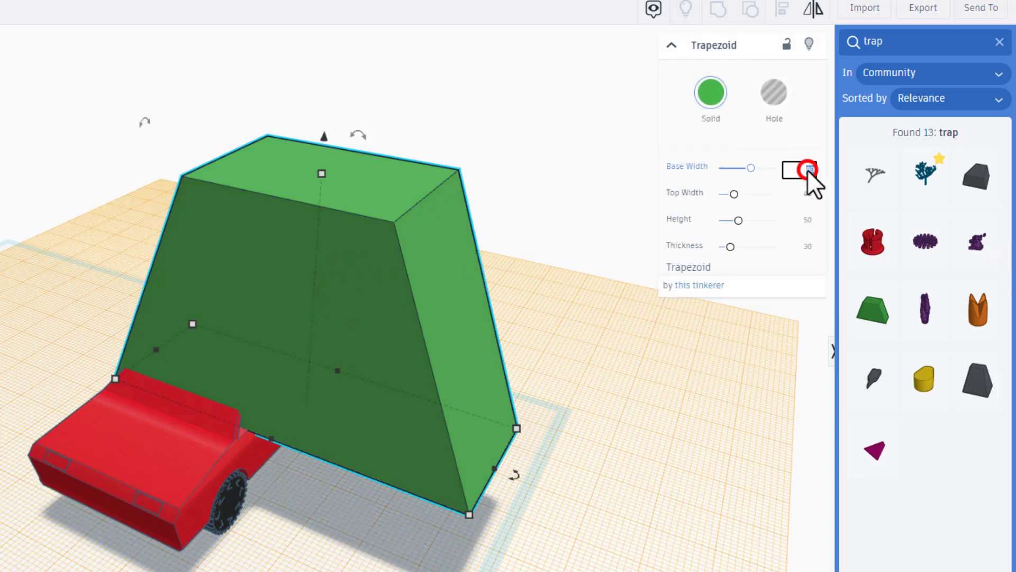
pyautogui.write('30')
pyautogui.press('Return')
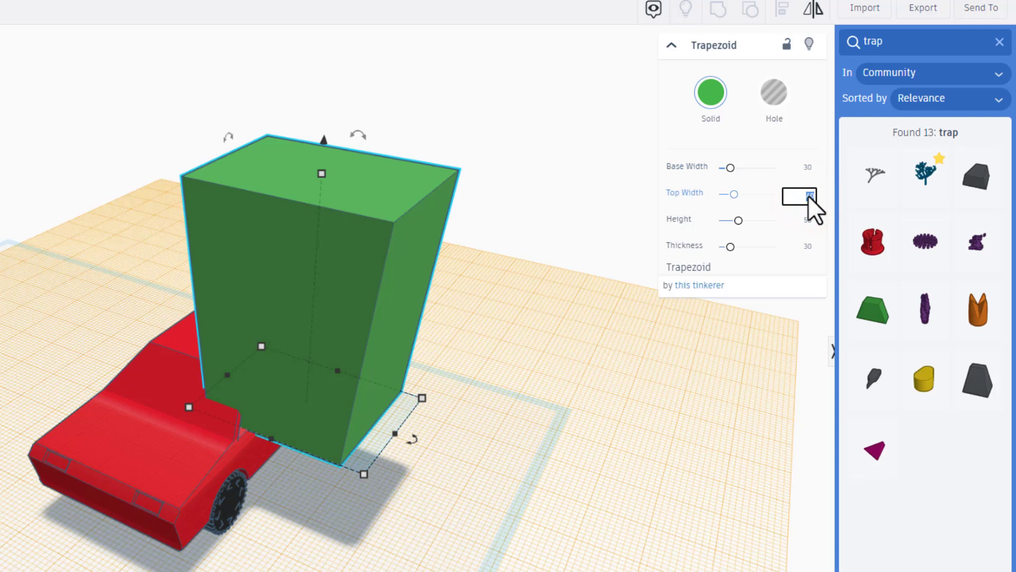
pyautogui.click(799, 196)
pyautogui.write('24')
pyautogui.press('Return')
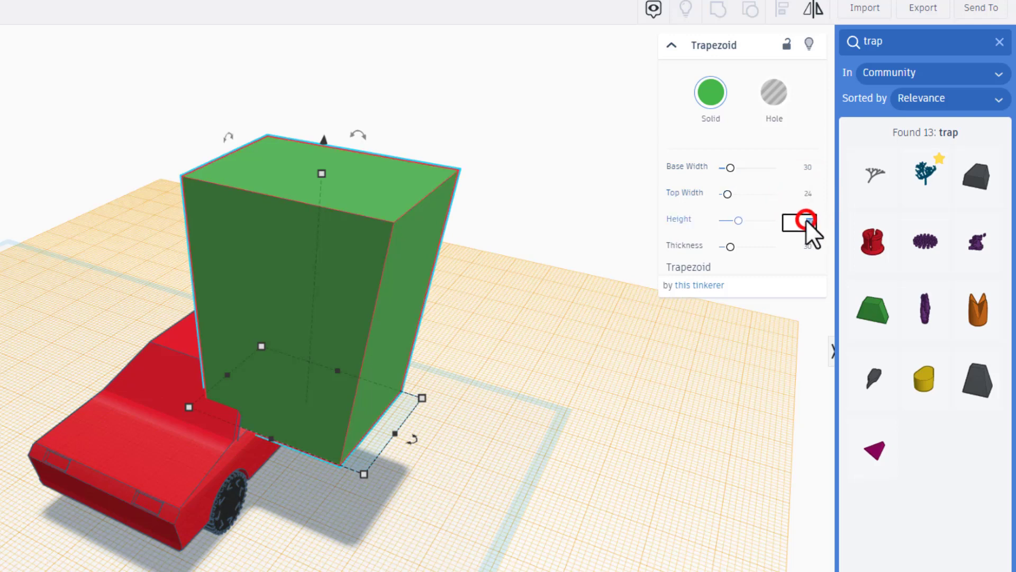
pyautogui.write('3')
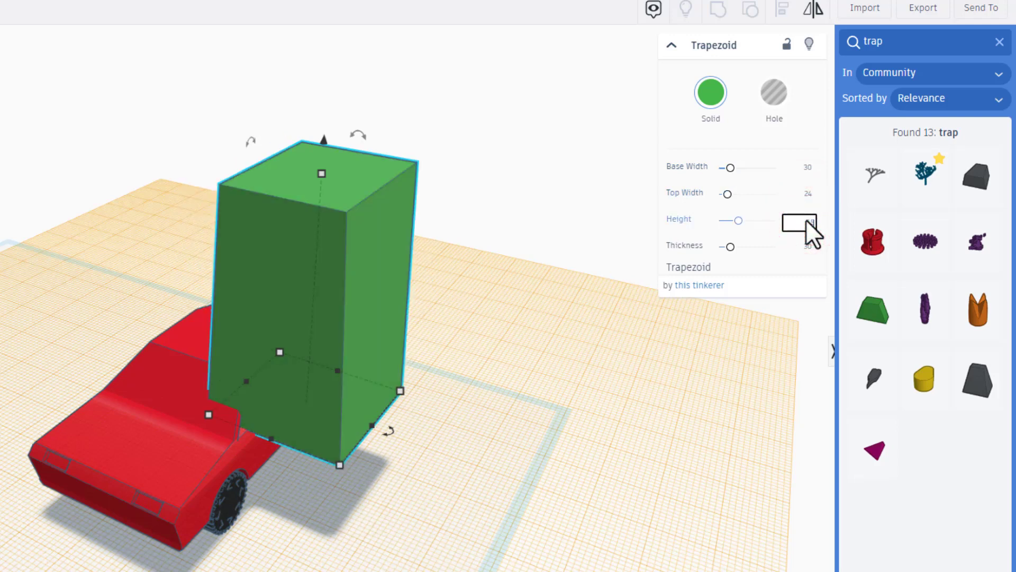
pyautogui.press('Return')
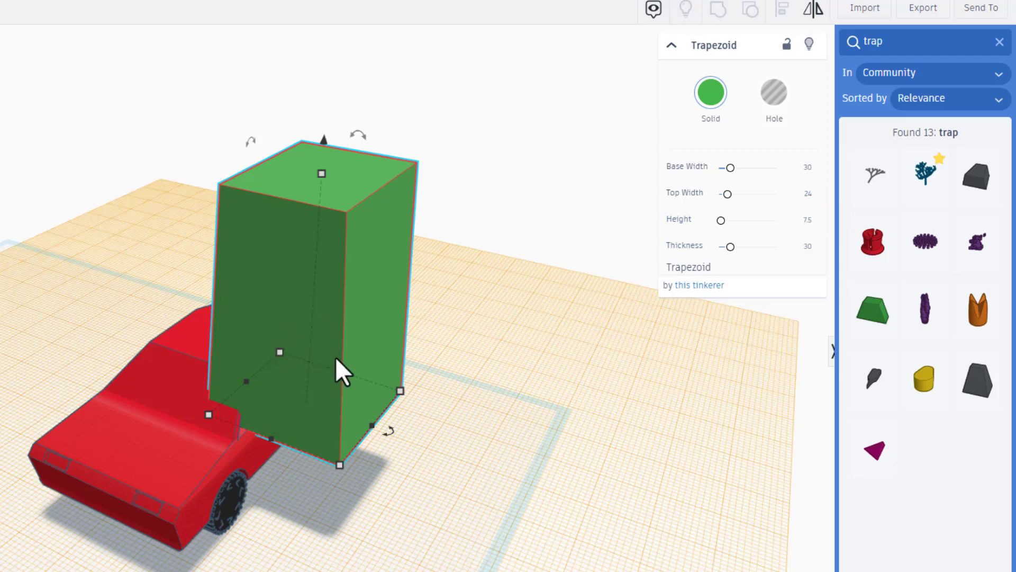
# Step: Move the trapezoid into the car's cabin, directly behind the hood
pyautogui.moveTo(311, 402); pyautogui.dragTo(208, 386)
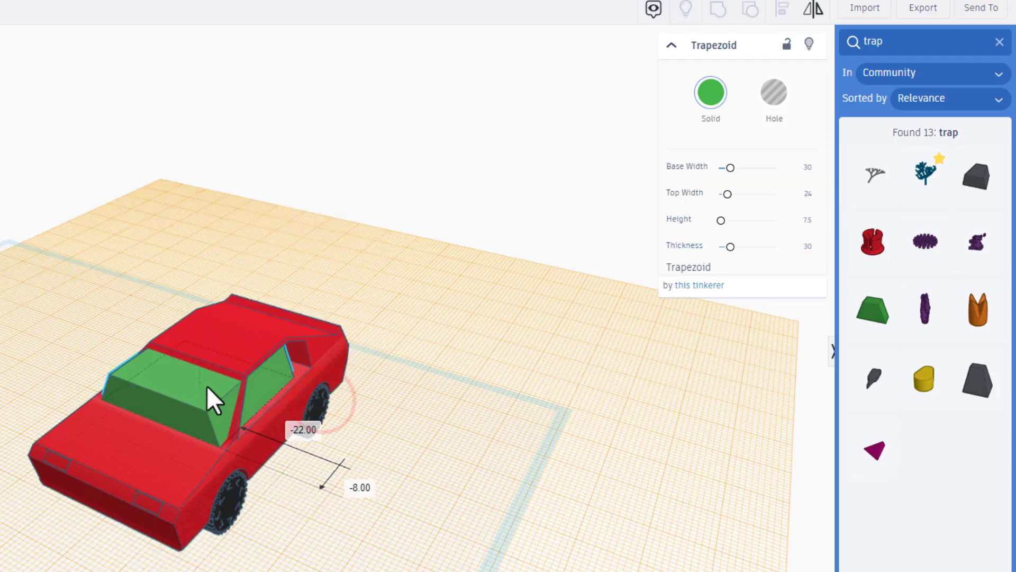
pyautogui.moveTo(207, 385); pyautogui.dragTo(303, 391, button='right')
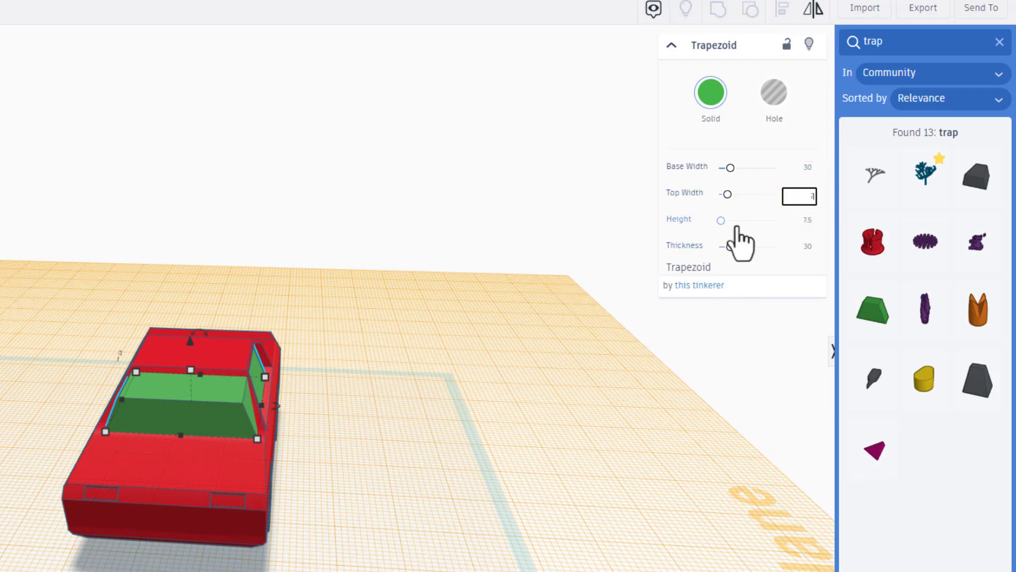
# Step: Set the trapezoid's Top Width to 22 and turn it into a hole
pyautogui.moveTo(237, 400); pyautogui.dragTo(202, 416, button='right')
pyautogui.click(770, 92)
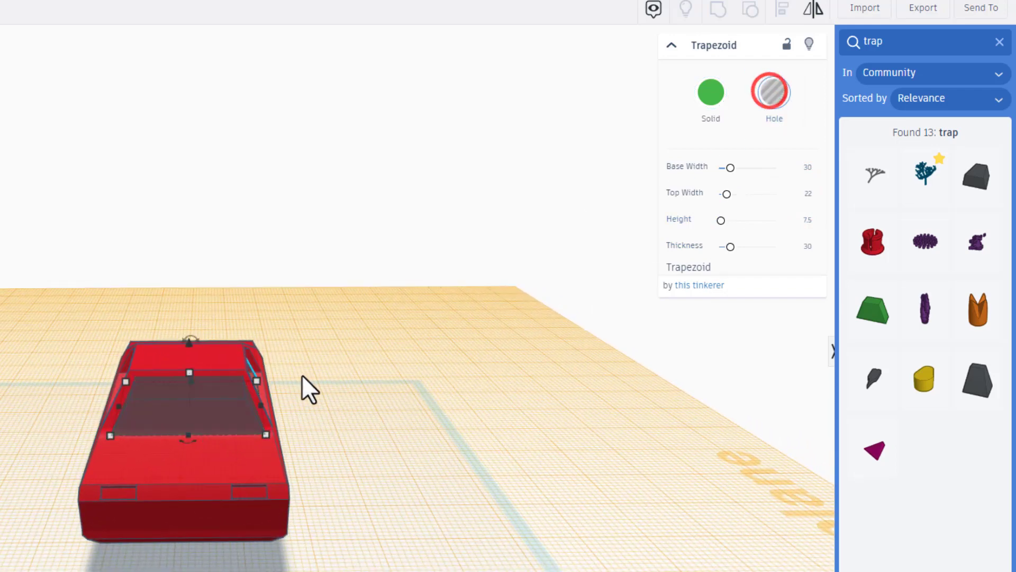
# Step: Select the trapezoid hole together with the whole car and align them centered across the car's width
pyautogui.click(417, 389)
pyautogui.moveTo(168, 248); pyautogui.dragTo(559, 360)
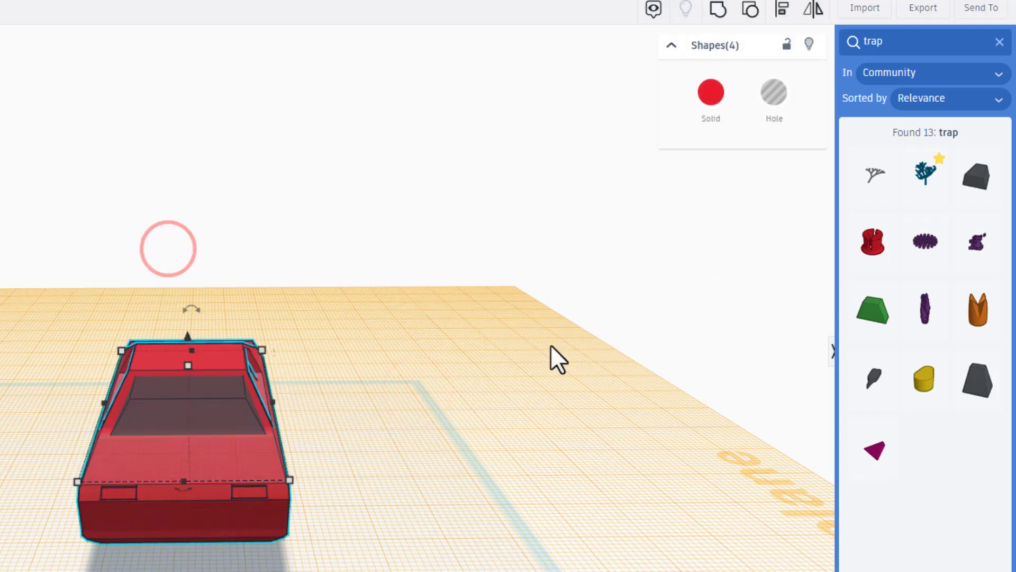
pyautogui.click(782, 8)
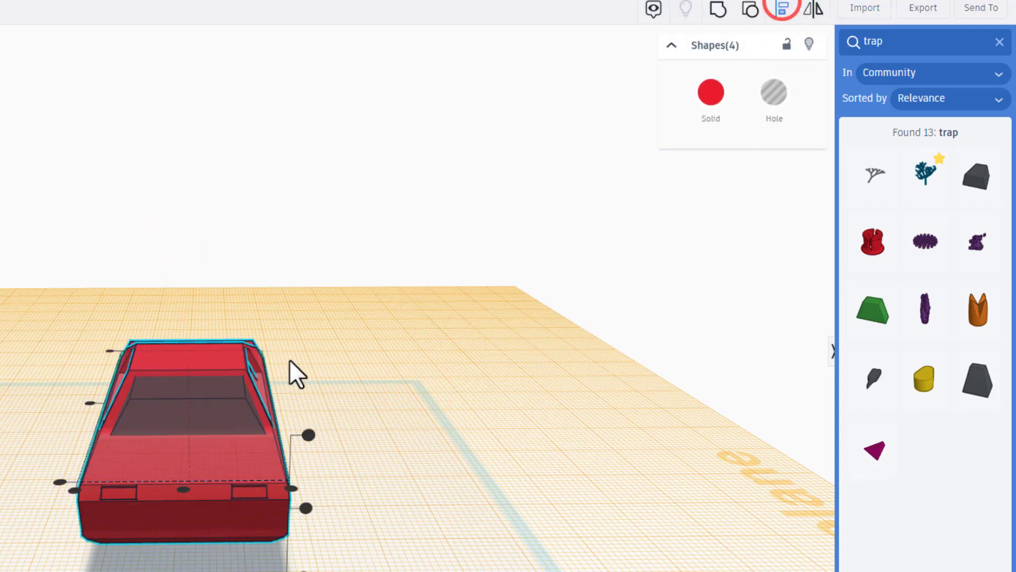
pyautogui.click(180, 490)
pyautogui.click(347, 463)
# Step: Shorten the trapezoid hole to 13 mm along the car's length, keeping it at the windshield
pyautogui.moveTo(425, 446); pyautogui.dragTo(15, 440, button='right')
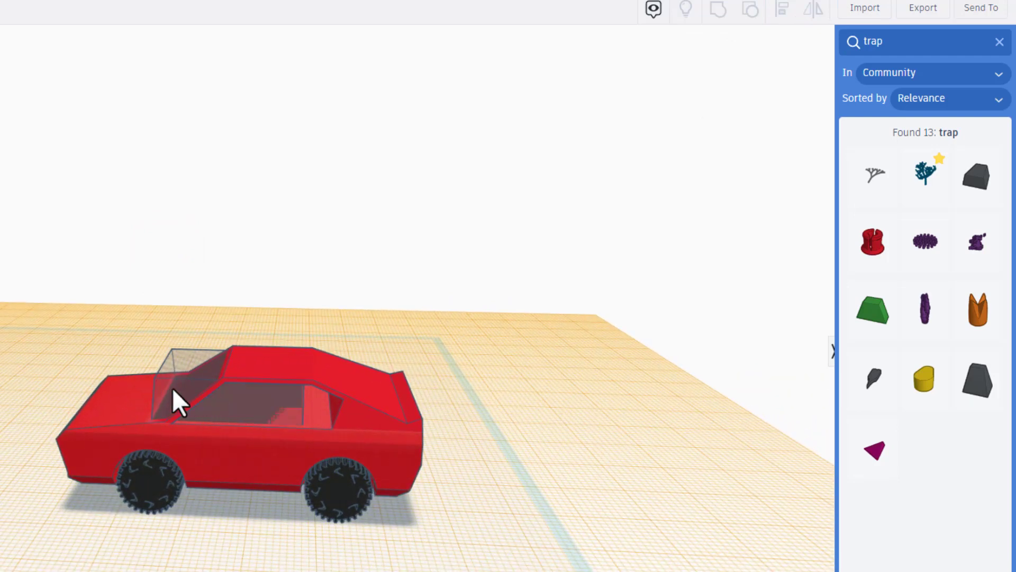
pyautogui.click(297, 402)
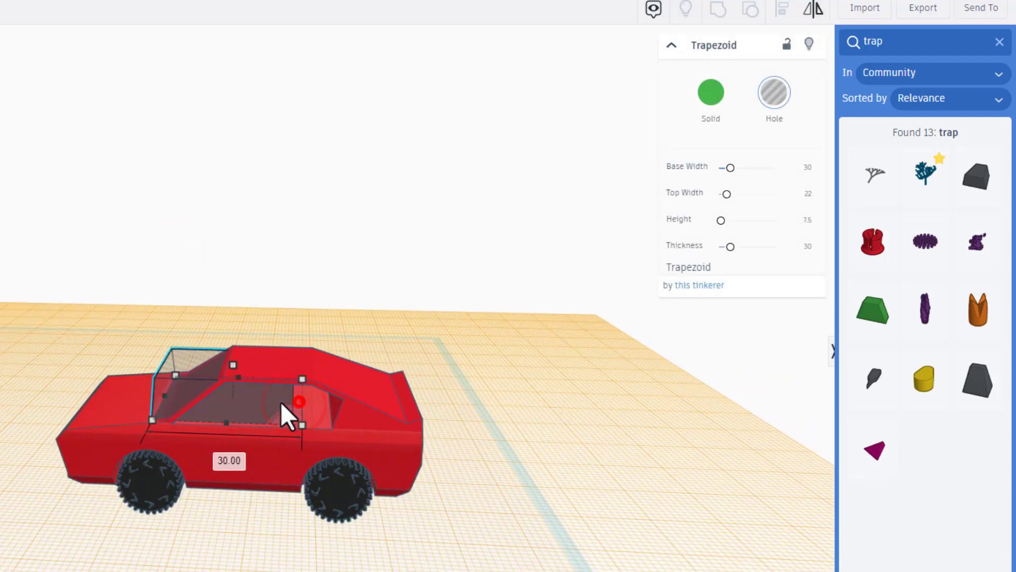
pyautogui.moveTo(231, 406); pyautogui.dragTo(155, 412, button='right')
pyautogui.moveTo(155, 410)
pyautogui.mouseDown()
pyautogui.moveTo(177, 404)
pyautogui.moveTo(160, 405)
pyautogui.mouseUp()
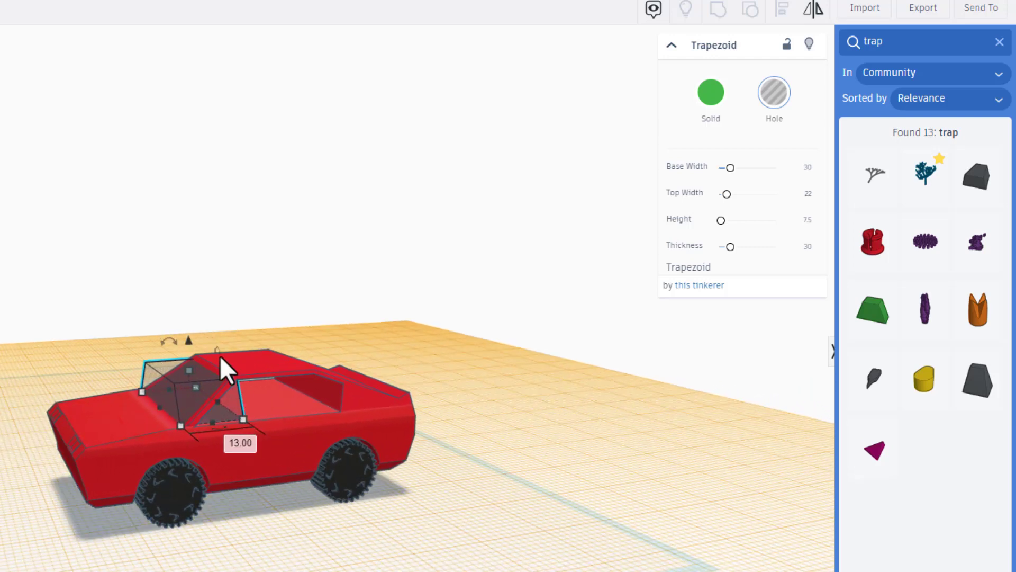
# Step: Try grouping the trapezoid hole with the car body to cut the windshield opening, and ungroup them after checking the cut
pyautogui.click(196, 316)
pyautogui.moveTo(194, 321); pyautogui.dragTo(208, 366)
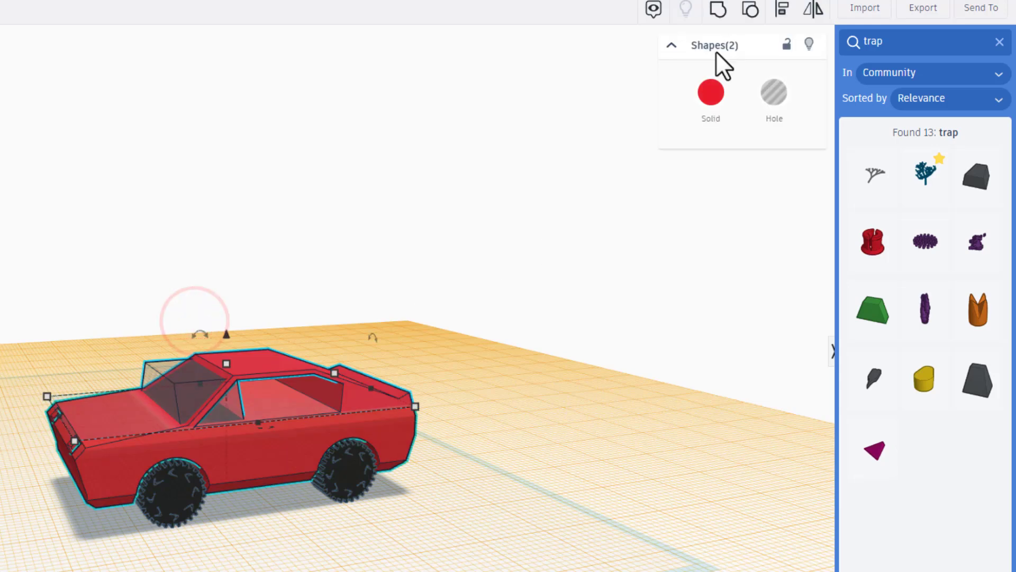
pyautogui.click(723, 9)
pyautogui.moveTo(110, 298); pyautogui.dragTo(295, 324, button='right')
pyautogui.scroll(5, 199, 381)
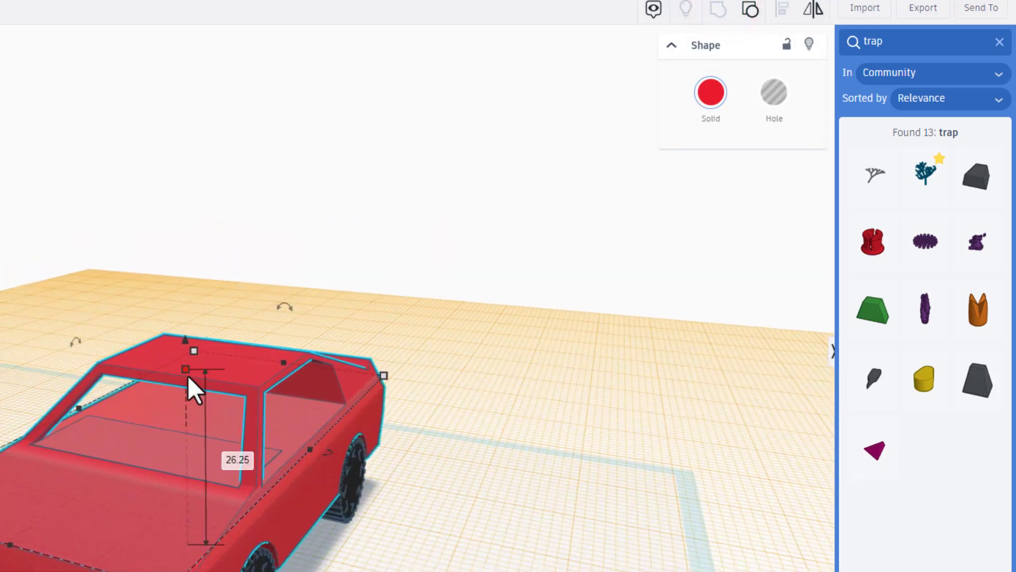
pyautogui.moveTo(171, 390); pyautogui.dragTo(220, 386, button='right')
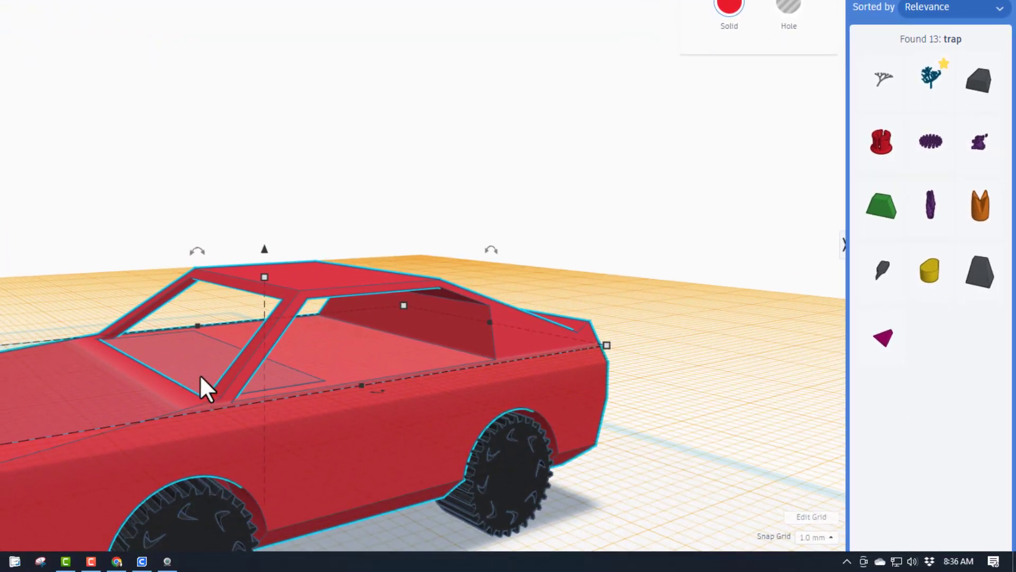
pyautogui.click(199, 374)
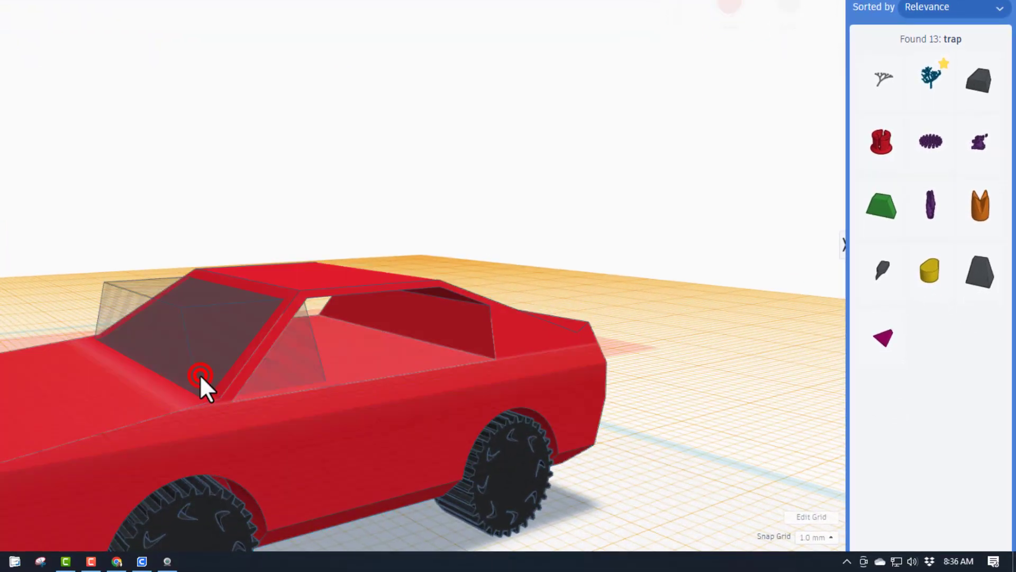
# Step: Set the snap grid to 0.1 mm and nudge the windshield trapezoid hole slightly upward
pyautogui.click(805, 537)
pyautogui.click(811, 428)
pyautogui.click(153, 309)
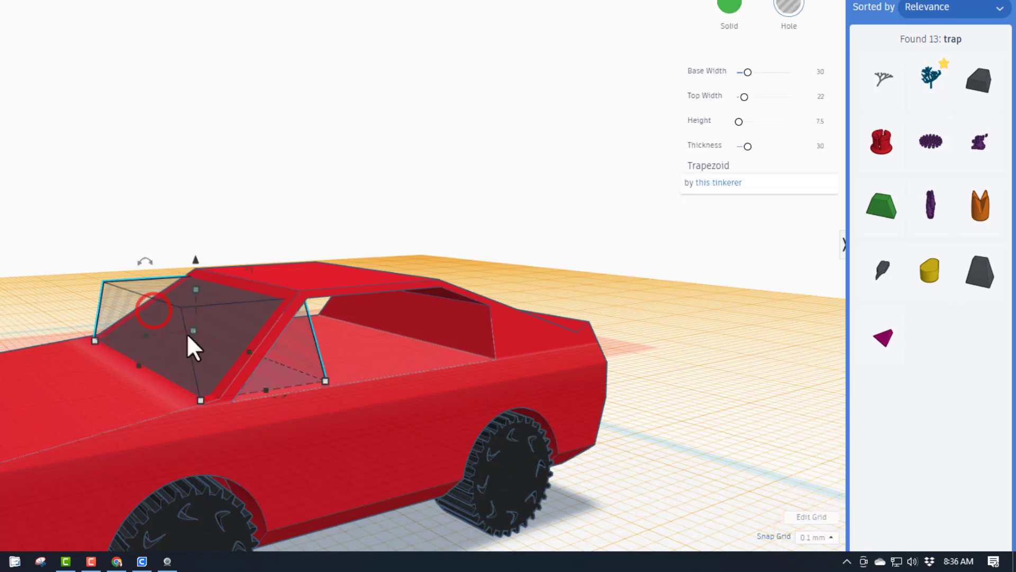
pyautogui.hotkey('ctrl', 'Up')
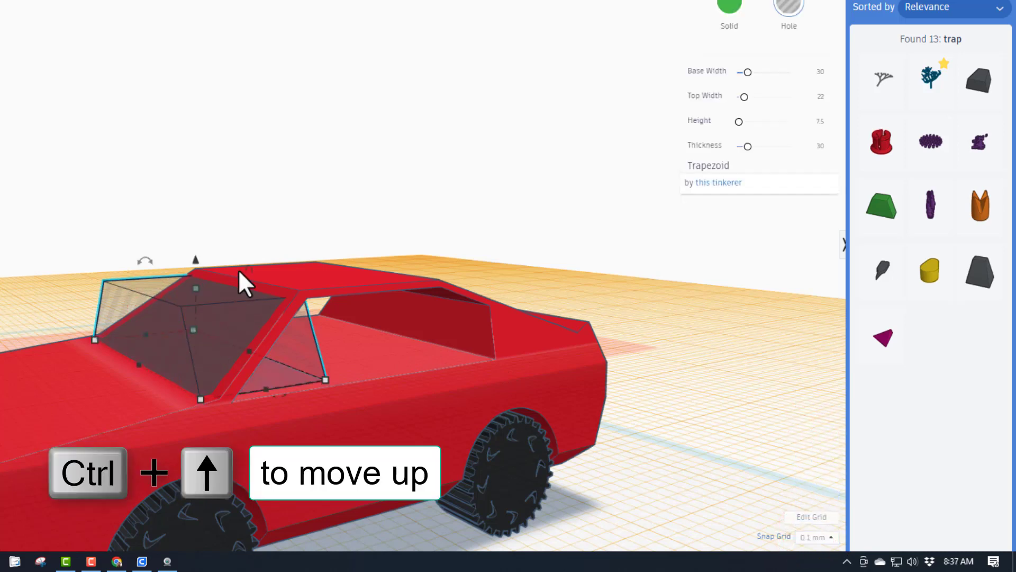
pyautogui.click(238, 223)
# Step: Ungroup the car body to release the windshield hole
pyautogui.moveTo(343, 413)
pyautogui.mouseDown(button='right')
pyautogui.moveTo(109, 403)
pyautogui.moveTo(395, 445)
pyautogui.moveTo(161, 409)
pyautogui.moveTo(205, 472)
pyautogui.moveTo(295, 381)
pyautogui.moveTo(352, 431)
pyautogui.moveTo(334, 414)
pyautogui.mouseUp(button='right')
pyautogui.click(390, 252)
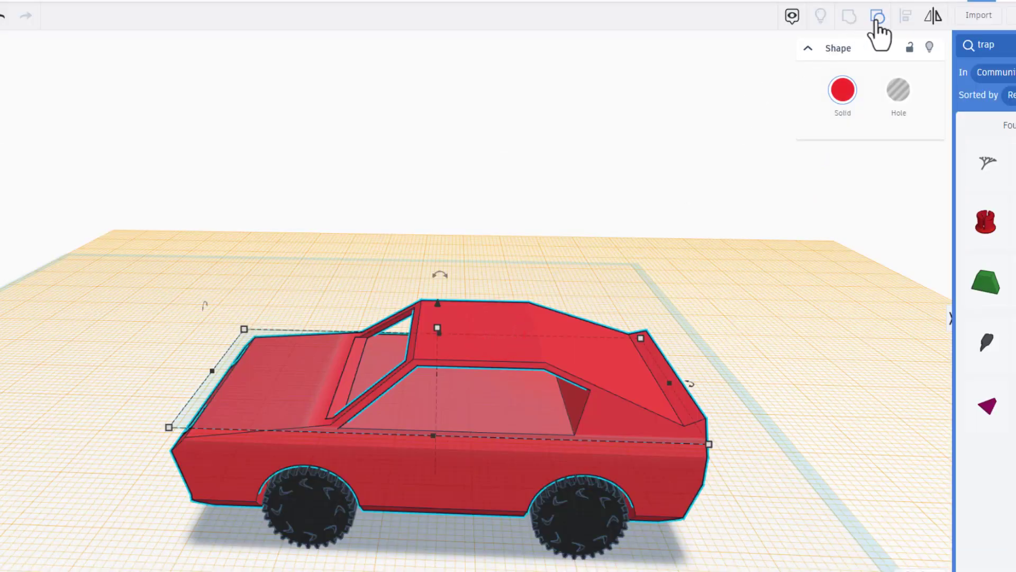
pyautogui.click(877, 20)
# Step: Duplicate the windshield trapezoid hole and move the copy back along the car to the rear window
pyautogui.click(363, 336)
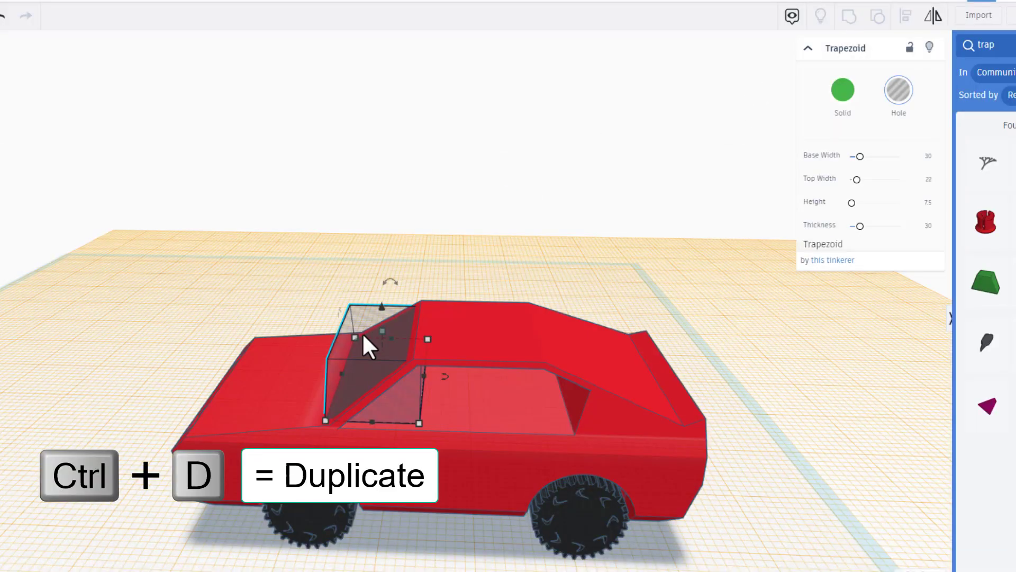
pyautogui.hotkey('ctrl', 'd')
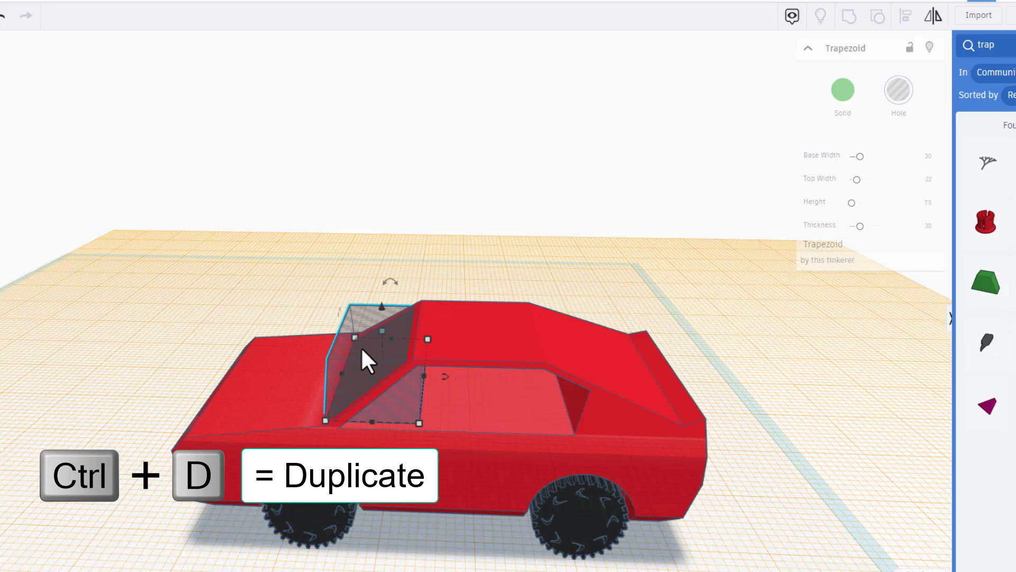
pyautogui.press('Right')
pyautogui.hotkey('shift', 'Right')
pyautogui.hotkey('shift', 'Right')
pyautogui.hotkey('shift', 'Right')
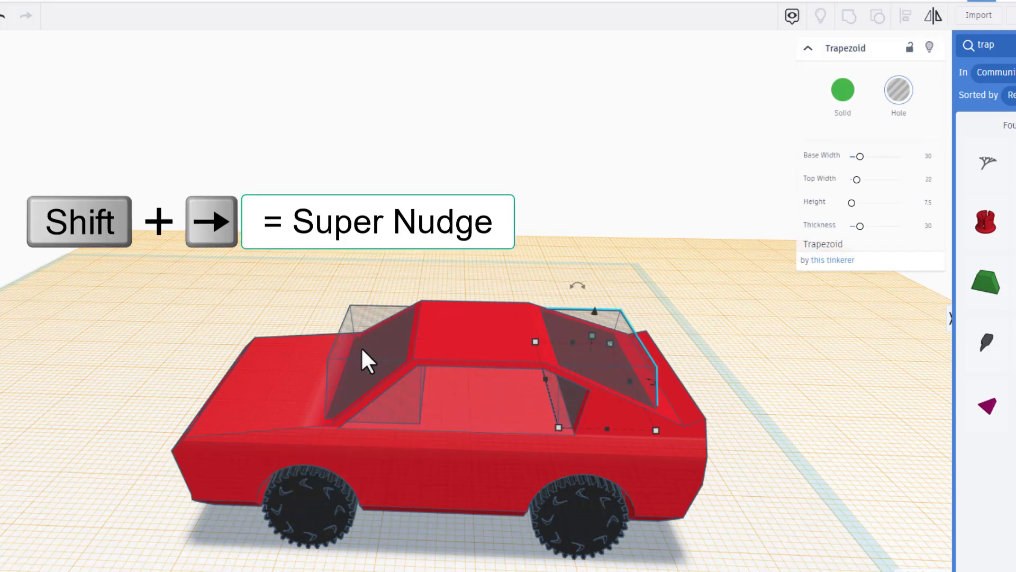
# Step: Lengthen the rear window trapezoid hole slightly toward the trunk
pyautogui.moveTo(462, 262); pyautogui.dragTo(497, 339, button='right')
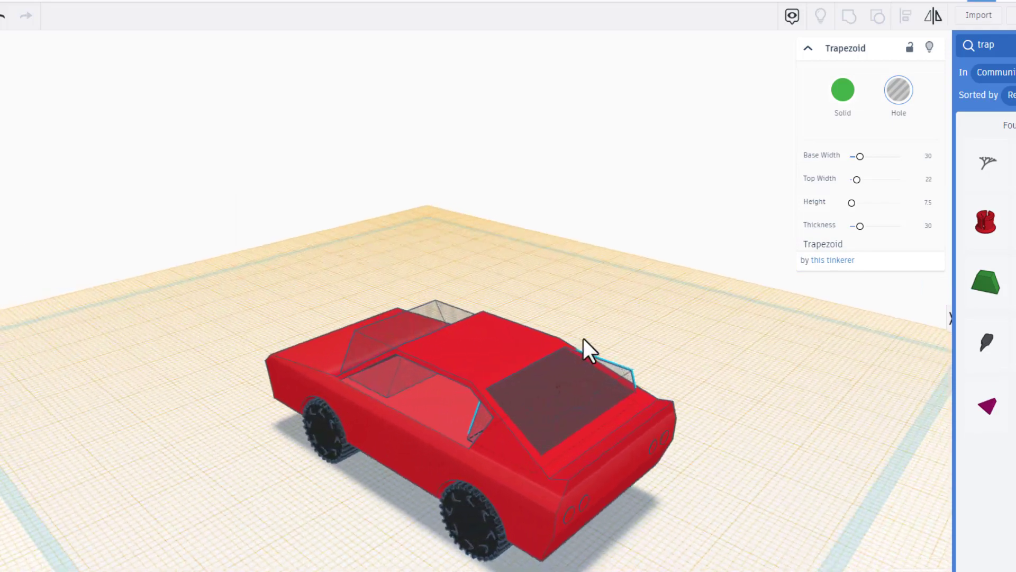
pyautogui.moveTo(583, 338); pyautogui.dragTo(598, 336, button='right')
pyautogui.click(591, 411)
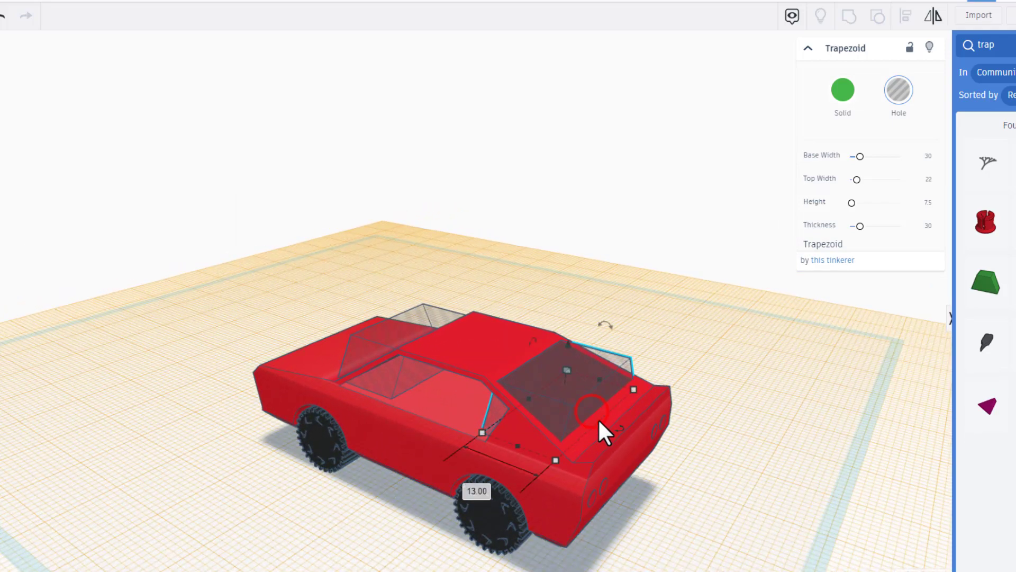
pyautogui.moveTo(598, 418); pyautogui.dragTo(608, 421)
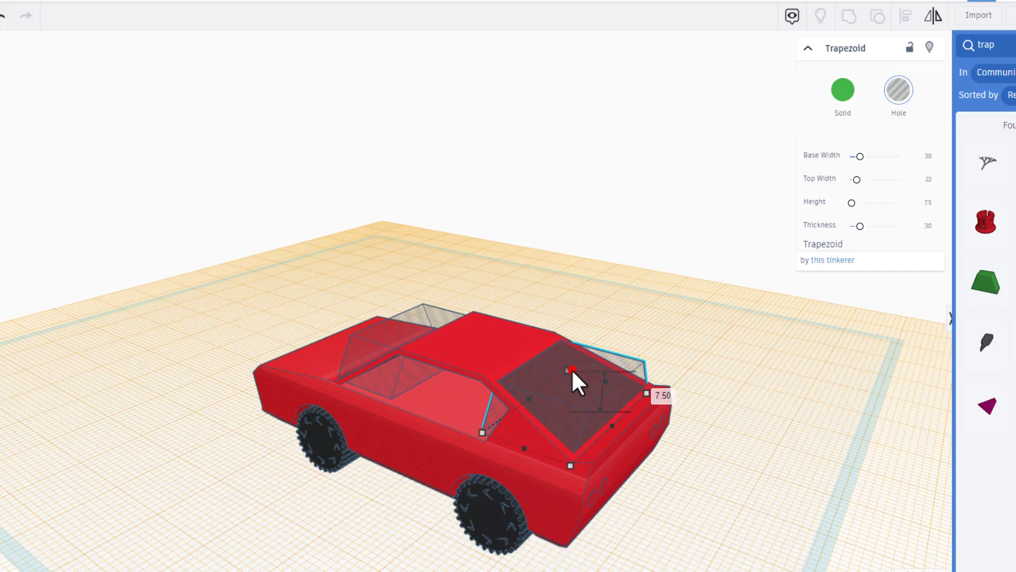
# Step: Reduce the rear window hole's height and nudge it up into the lower part of the rear window
pyautogui.moveTo(571, 369); pyautogui.dragTo(572, 393)
pyautogui.moveTo(593, 407); pyautogui.dragTo(468, 388, button='right')
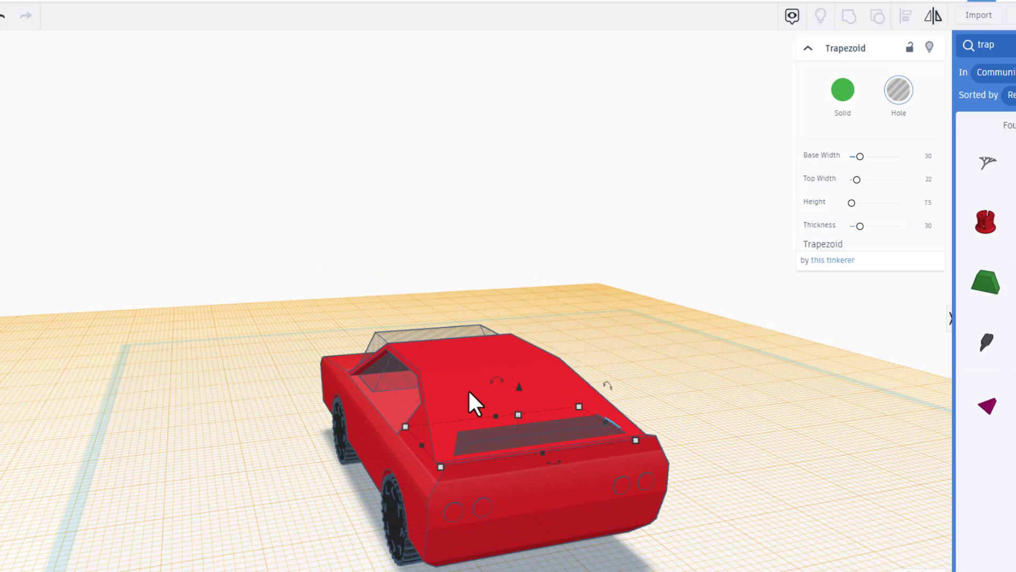
pyautogui.hotkey('ctrl', 'Up')
pyautogui.hotkey('ctrl', 'Up')
pyautogui.hotkey('ctrl', 'Up')
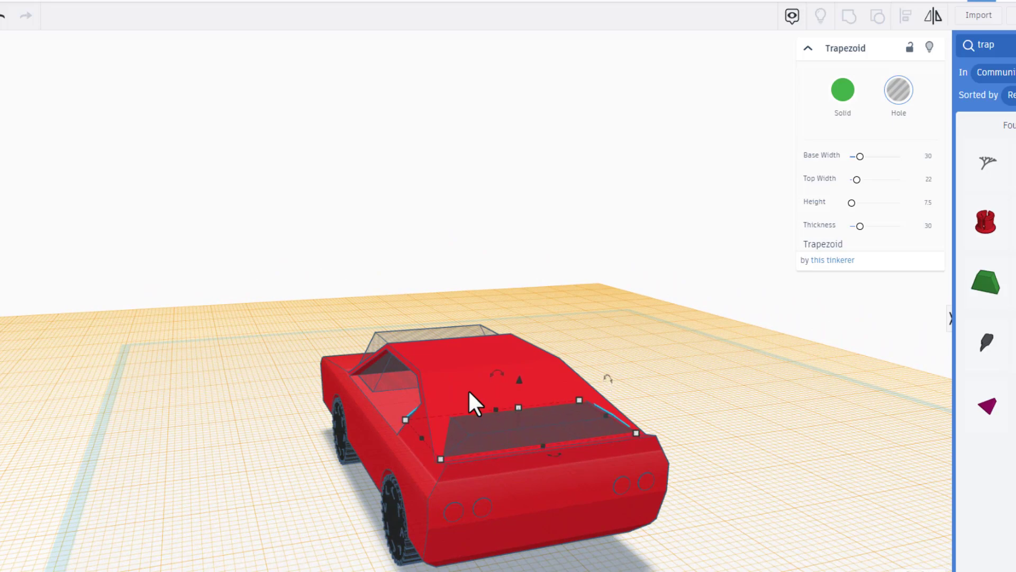
# Step: Delete the extra trapezoid hole lying beside the car's rear end
pyautogui.moveTo(468, 389); pyautogui.dragTo(515, 370, button='right')
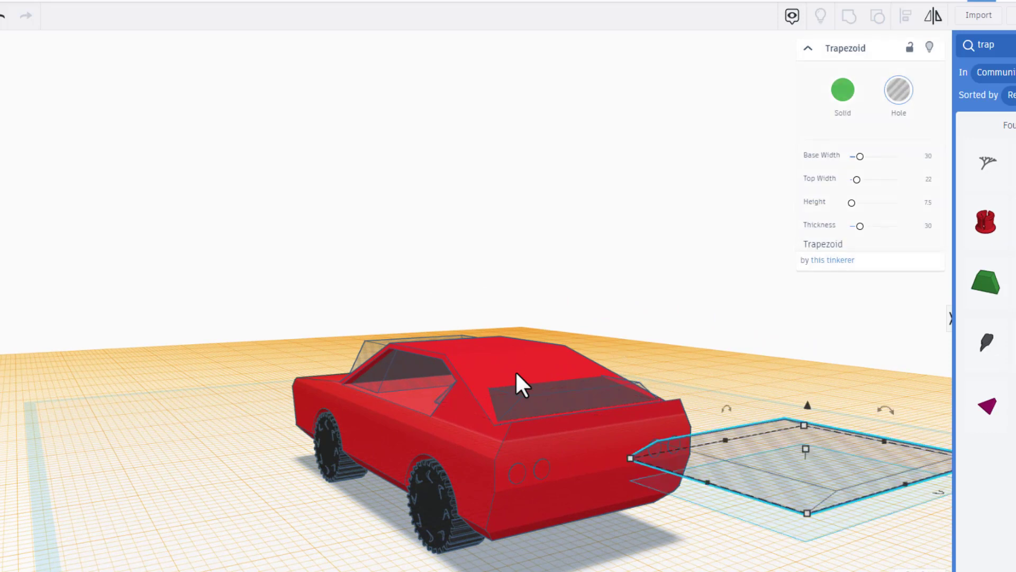
pyautogui.click(779, 483)
pyautogui.press('Delete')
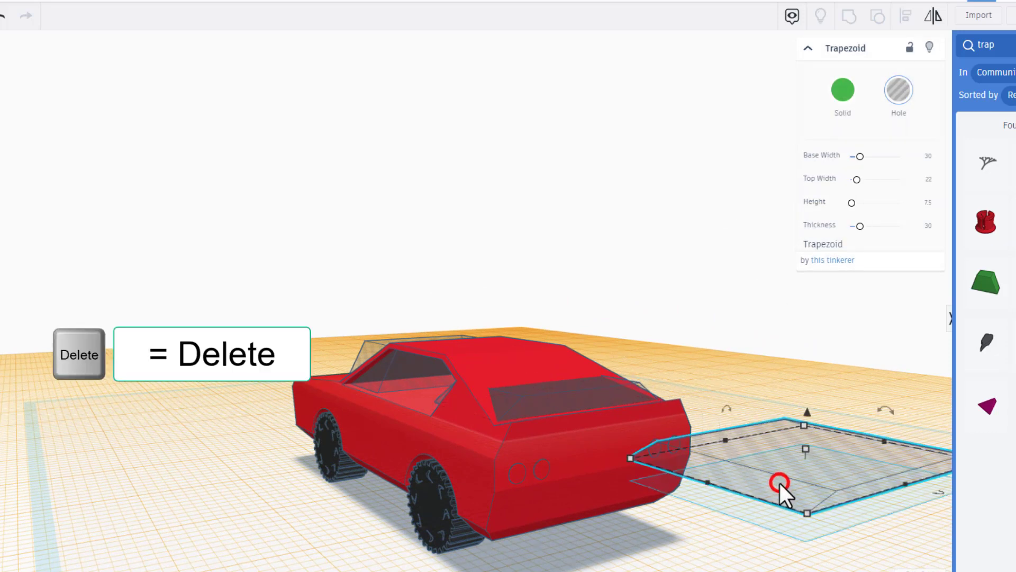
# Step: Duplicate the rear window hole and raise the copy above the original as a second slot
pyautogui.click(541, 406)
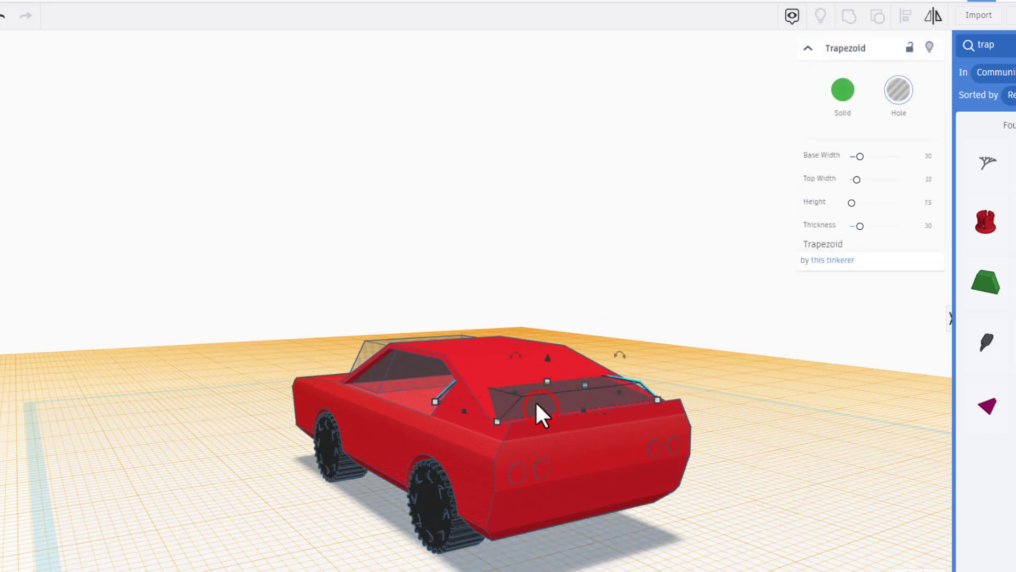
pyautogui.hotkey('ctrl', 'd')
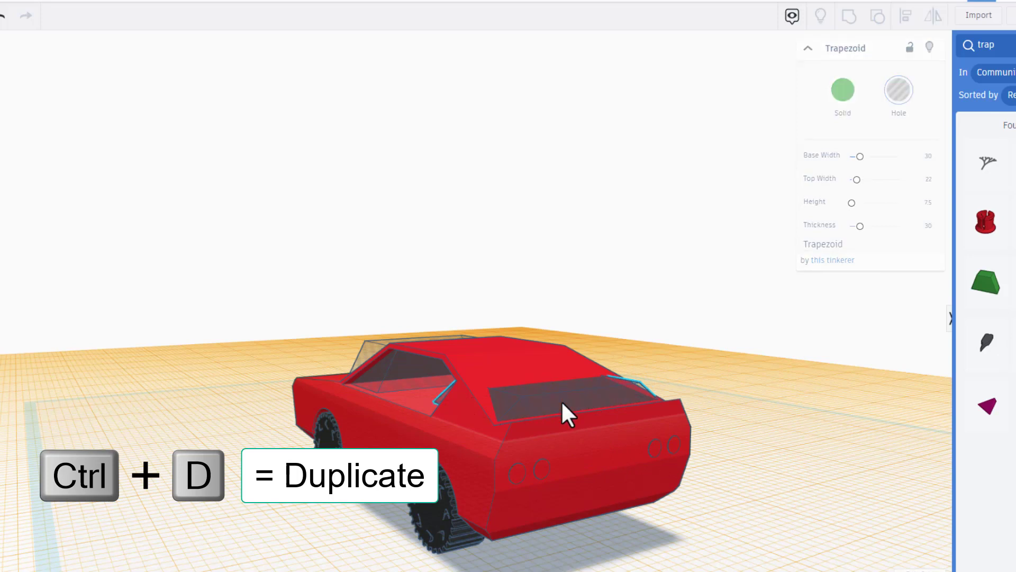
pyautogui.hotkey('ctrl', 'Up')
pyautogui.hotkey('ctrl', 'Up')
pyautogui.hotkey('ctrl', 'Up')
pyautogui.hotkey('ctrl', 'Up')
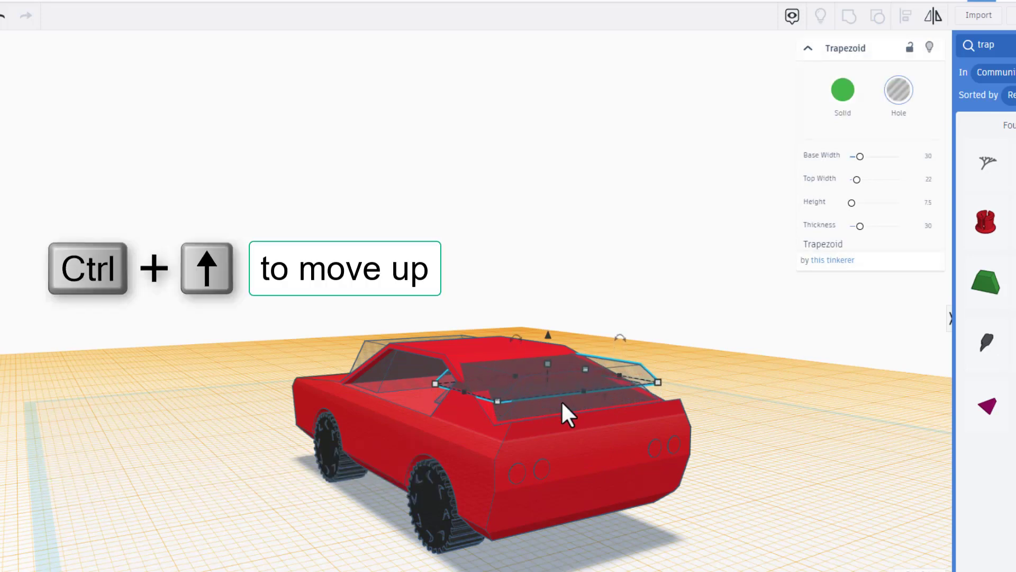
# Step: Scale the upper rear window hole down about its center to fit the narrower part of the rear window
pyautogui.moveTo(562, 408); pyautogui.dragTo(522, 418, button='right')
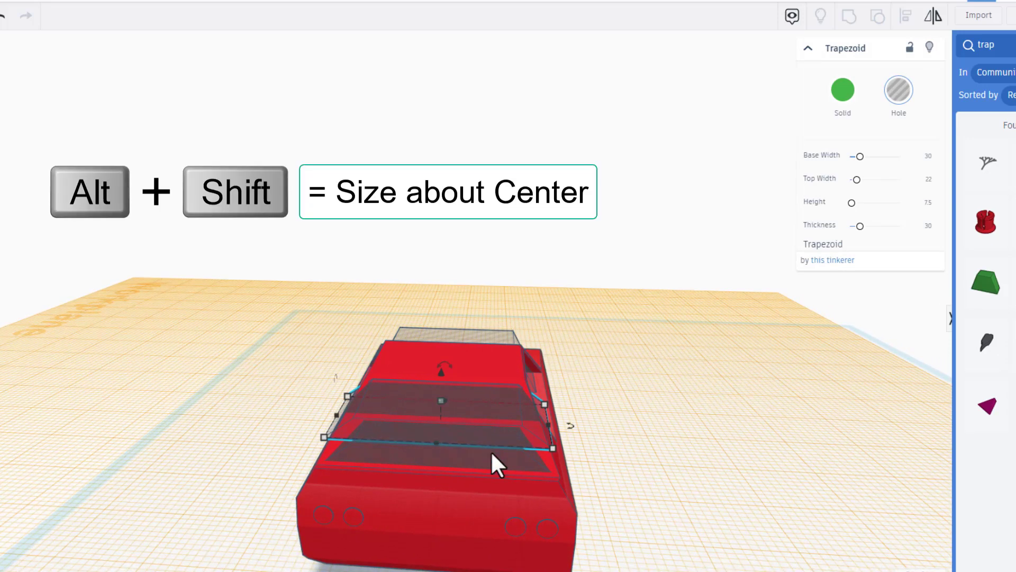
pyautogui.keyDown('alt'); pyautogui.keyDown('shift'); pyautogui.moveTo(554, 447); pyautogui.dragTo(526, 438); pyautogui.keyUp('shift'); pyautogui.keyUp('alt')
pyautogui.moveTo(415, 444); pyautogui.dragTo(616, 353, button='right')
pyautogui.scroll(2, 637, 427)
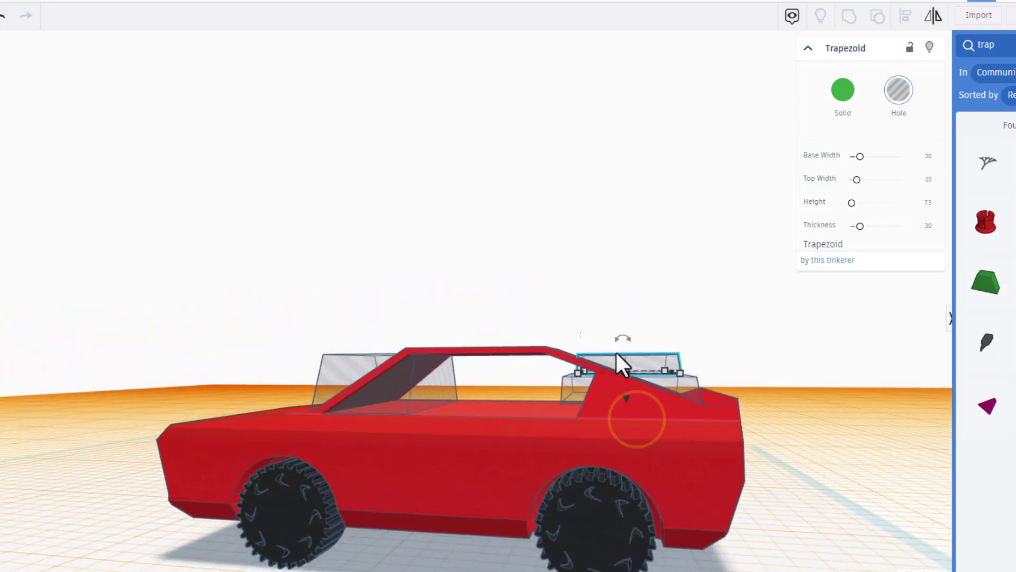
pyautogui.moveTo(572, 386); pyautogui.dragTo(628, 475, button='right')
pyautogui.moveTo(725, 475); pyautogui.dragTo(491, 464, button='right')
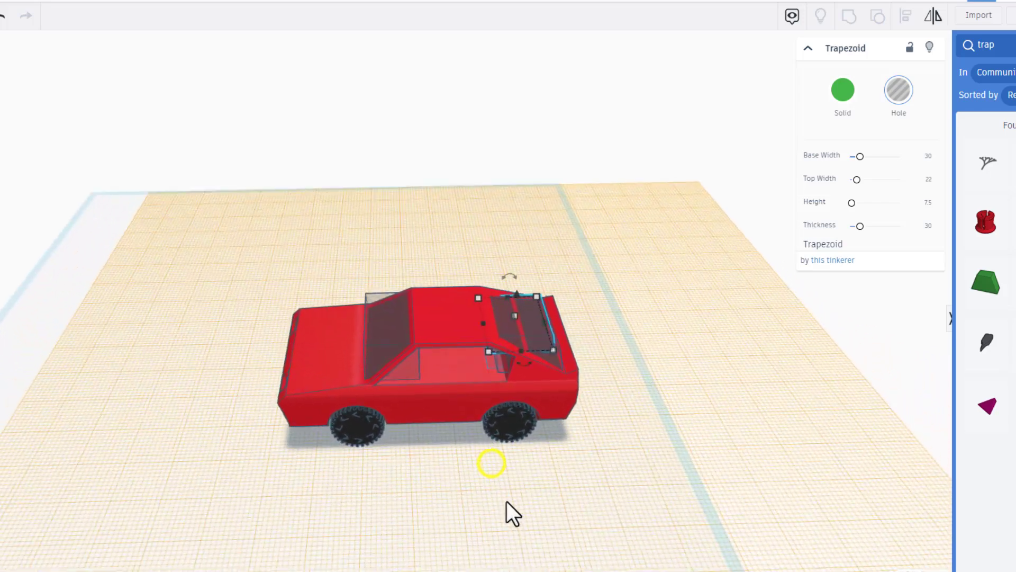
# Step: Hide the front and rear wheel sets
pyautogui.click(469, 469)
pyautogui.click(374, 439)
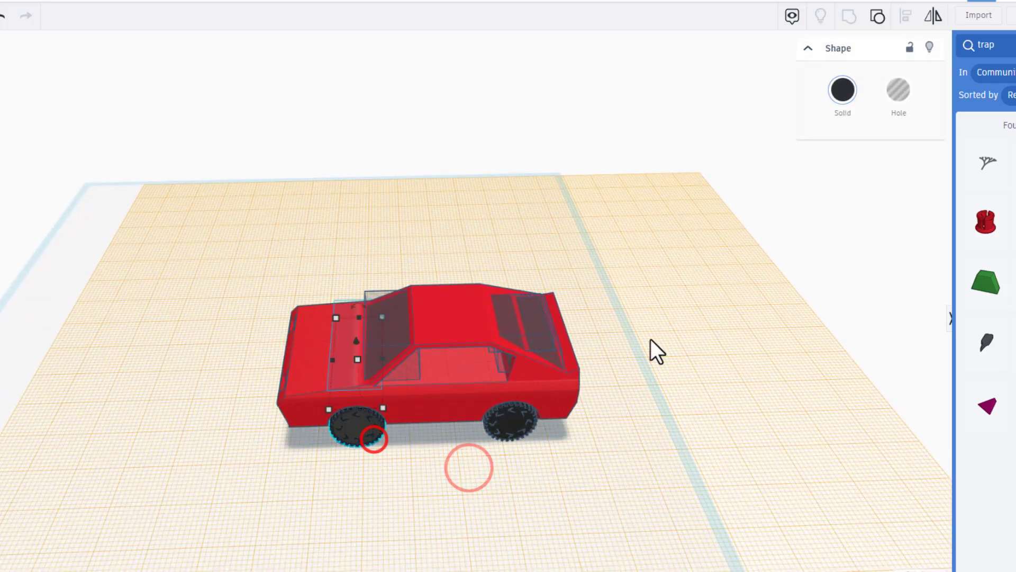
pyautogui.click(929, 48)
pyautogui.click(525, 420)
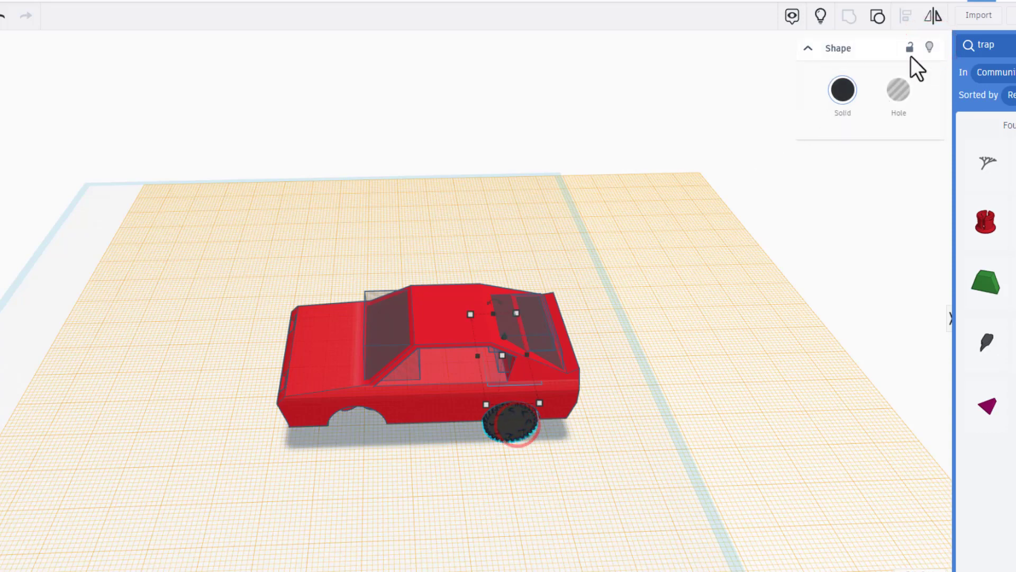
pyautogui.click(933, 48)
# Step: Select the car body with all trapezoid holes and group them to cut the windshield and rear window openings
pyautogui.moveTo(617, 290); pyautogui.dragTo(350, 265, button='right')
pyautogui.moveTo(333, 263); pyautogui.dragTo(569, 455)
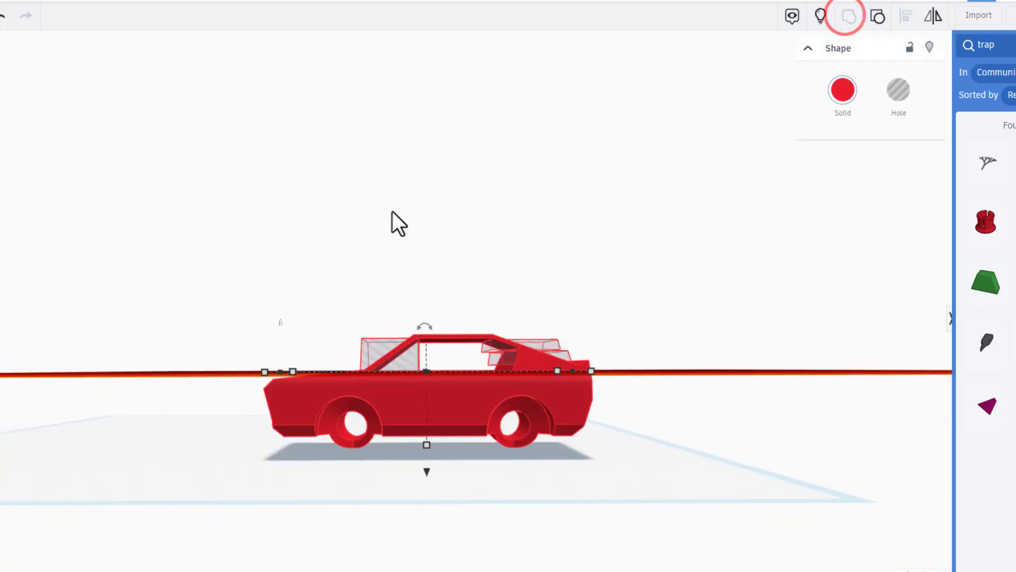
pyautogui.moveTo(255, 264); pyautogui.dragTo(536, 294, button='right')
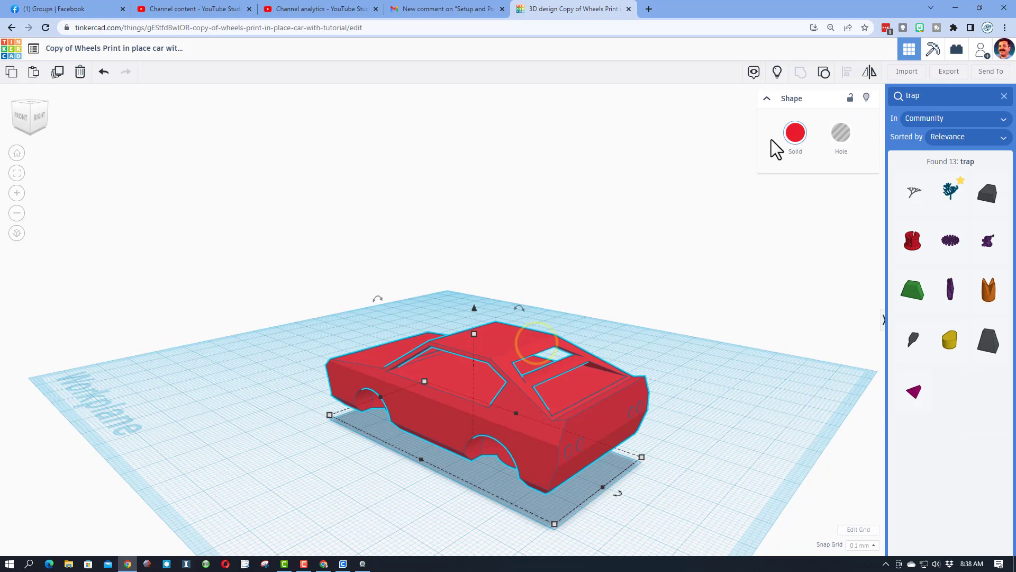
# Step: Show the hidden wheels again and inspect the rear window openings from behind the car
pyautogui.click(820, 16)
pyautogui.moveTo(750, 324); pyautogui.dragTo(596, 311, button='right')
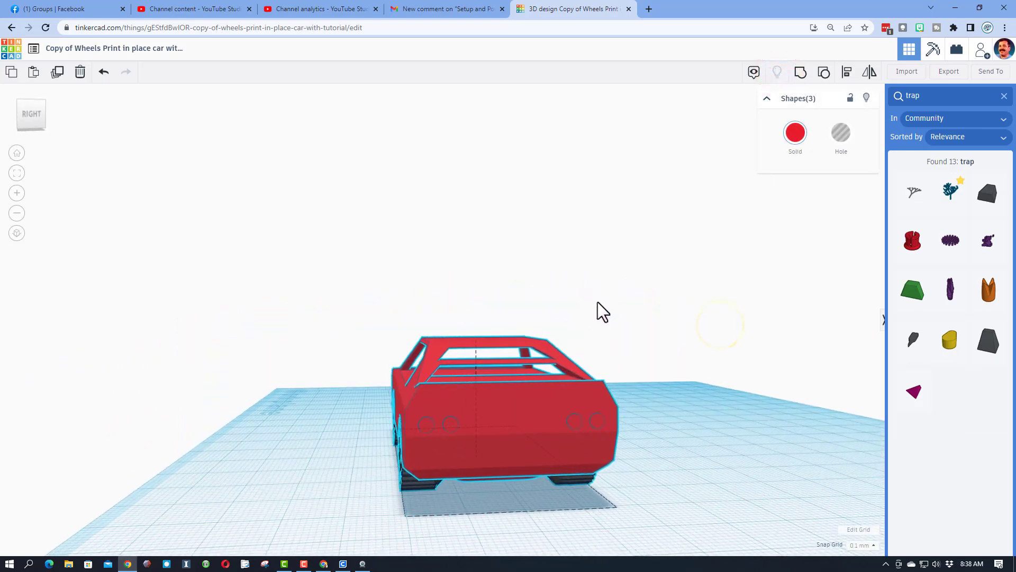
pyautogui.moveTo(518, 420)
pyautogui.mouseDown(button='right')
pyautogui.moveTo(658, 424)
pyautogui.moveTo(542, 453)
pyautogui.moveTo(440, 440)
pyautogui.moveTo(466, 386)
pyautogui.moveTo(565, 366)
pyautogui.moveTo(694, 391)
pyautogui.moveTo(611, 415)
pyautogui.moveTo(535, 418)
pyautogui.mouseUp(button='right')
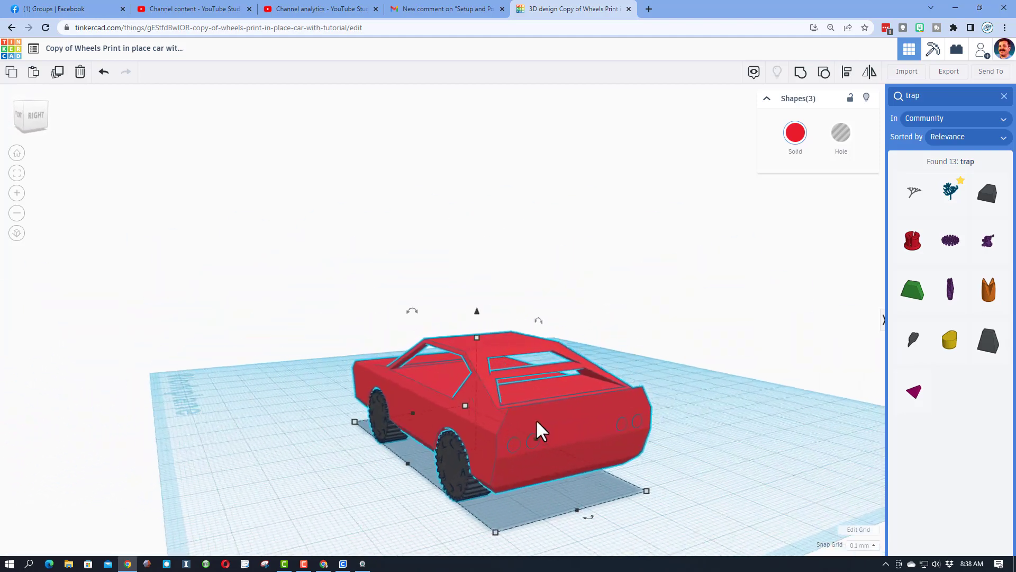
# Step: Clear the shape search, set a workplane on the car's rear face and place a Text shape on it
pyautogui.click(1004, 96)
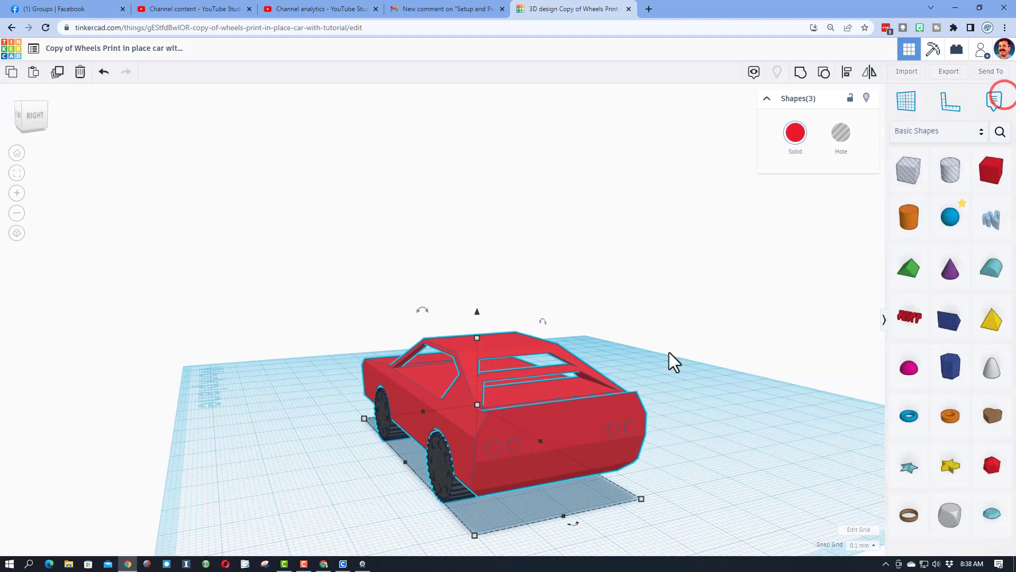
pyautogui.press('w')
pyautogui.click(560, 421)
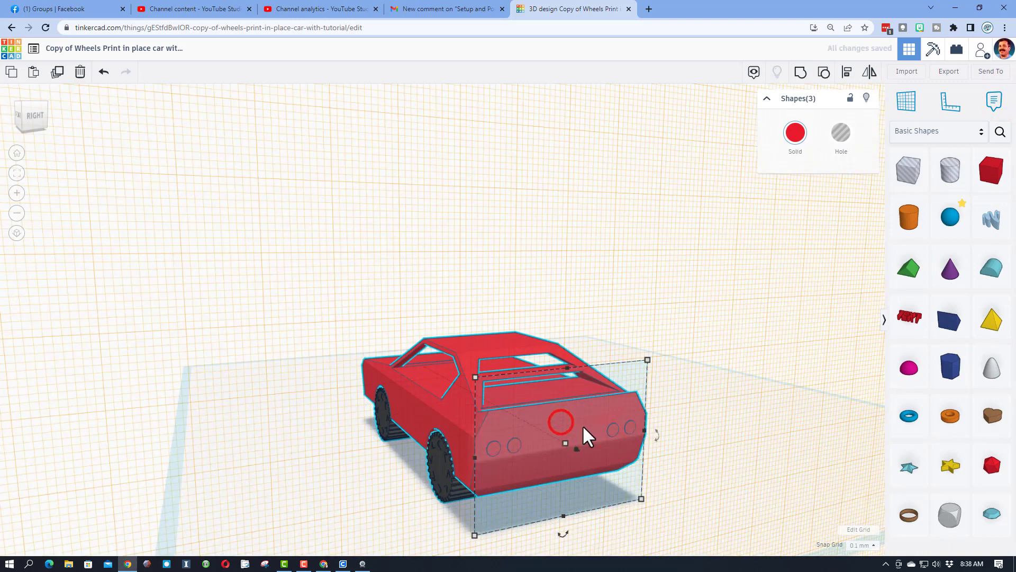
pyautogui.click(909, 316)
pyautogui.click(622, 402)
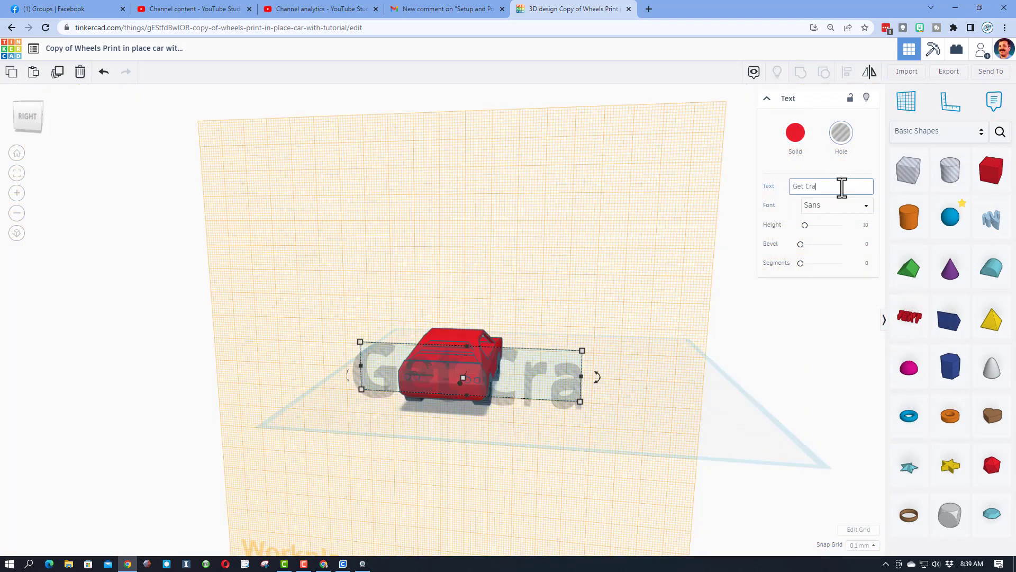
# Step: Make the text shape a hole reading "Get Crackin" in the Sans font
pyautogui.write('c')
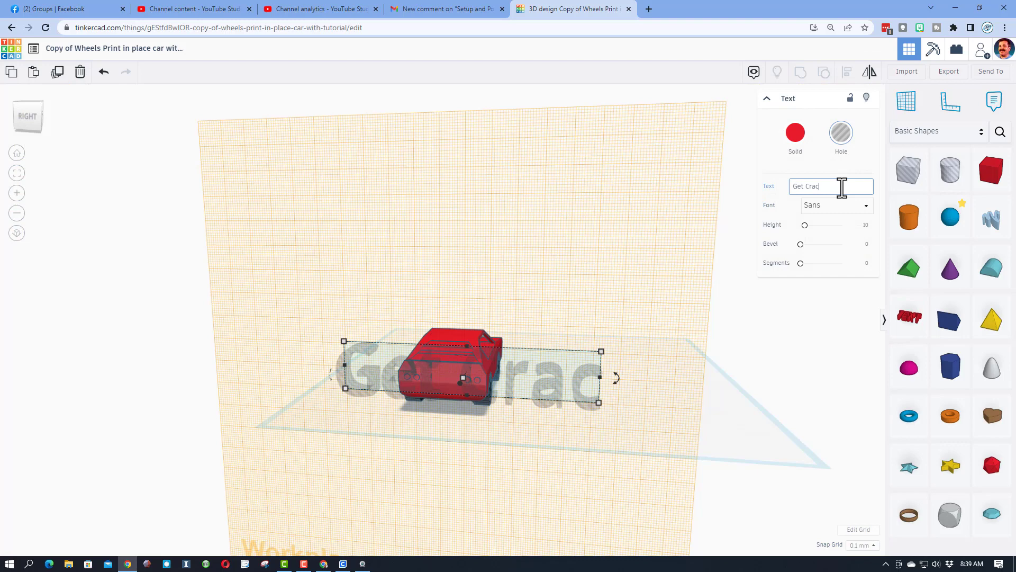
pyautogui.write('kin')
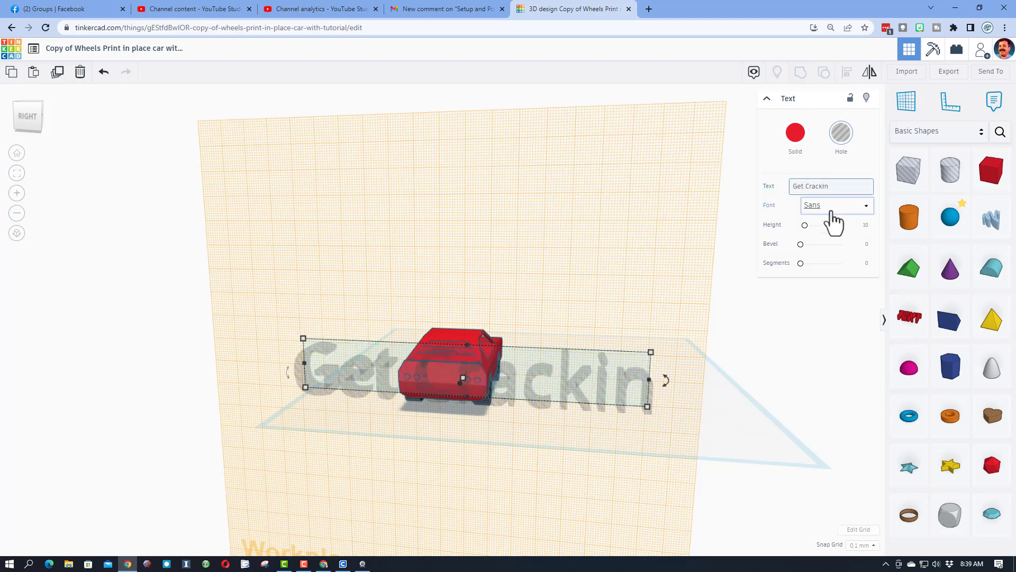
pyautogui.click(831, 208)
pyautogui.click(819, 234)
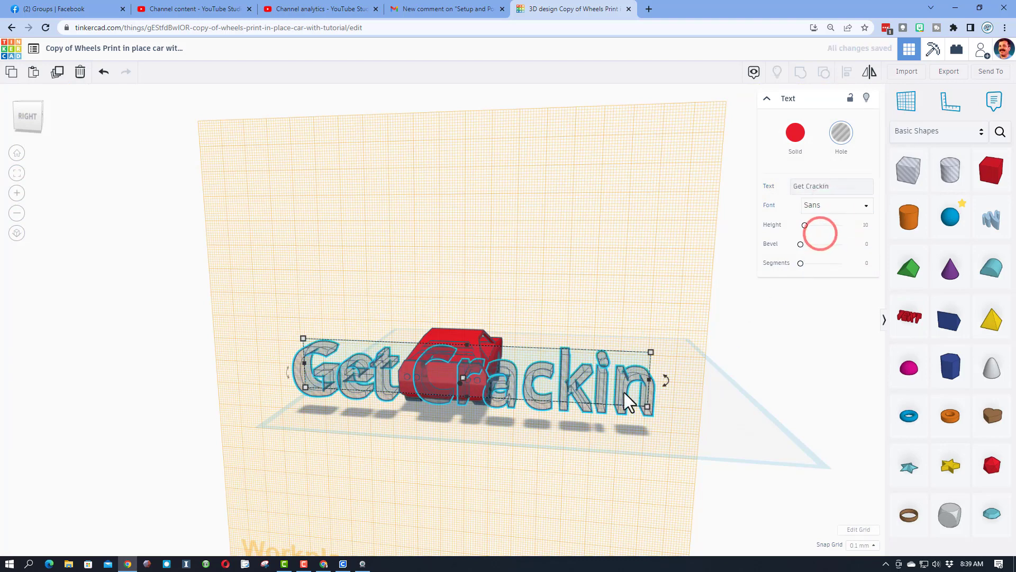
# Step: Scale the Get Crackin text down to about 34 mm wide and move it onto the lower part of the car's rear face
pyautogui.moveTo(624, 392); pyautogui.dragTo(615, 371, button='right')
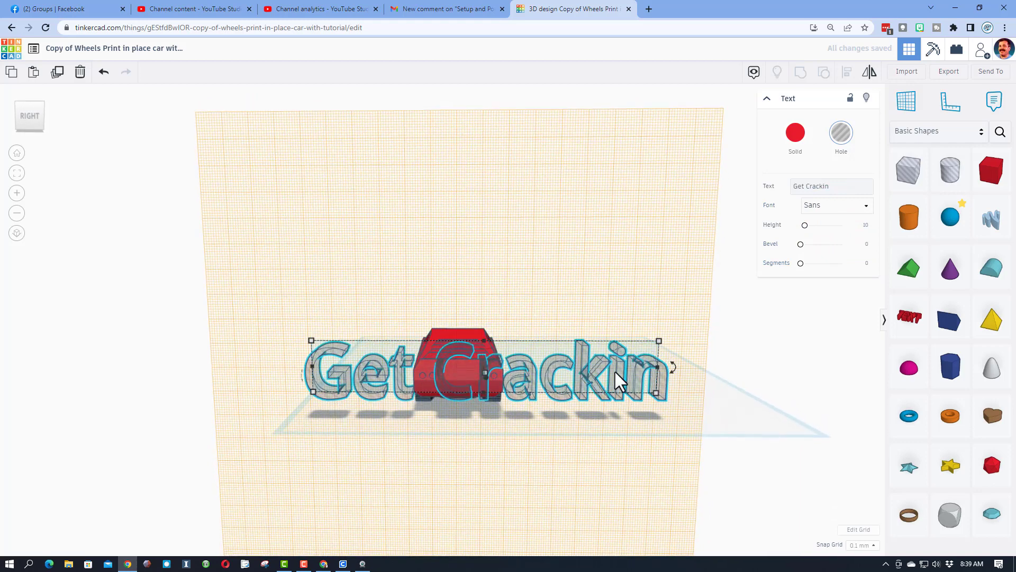
pyautogui.keyDown('alt'); pyautogui.keyDown('shift'); pyautogui.moveTo(659, 341); pyautogui.dragTo(509, 365); pyautogui.keyUp('shift'); pyautogui.keyUp('alt')
pyautogui.press('f')
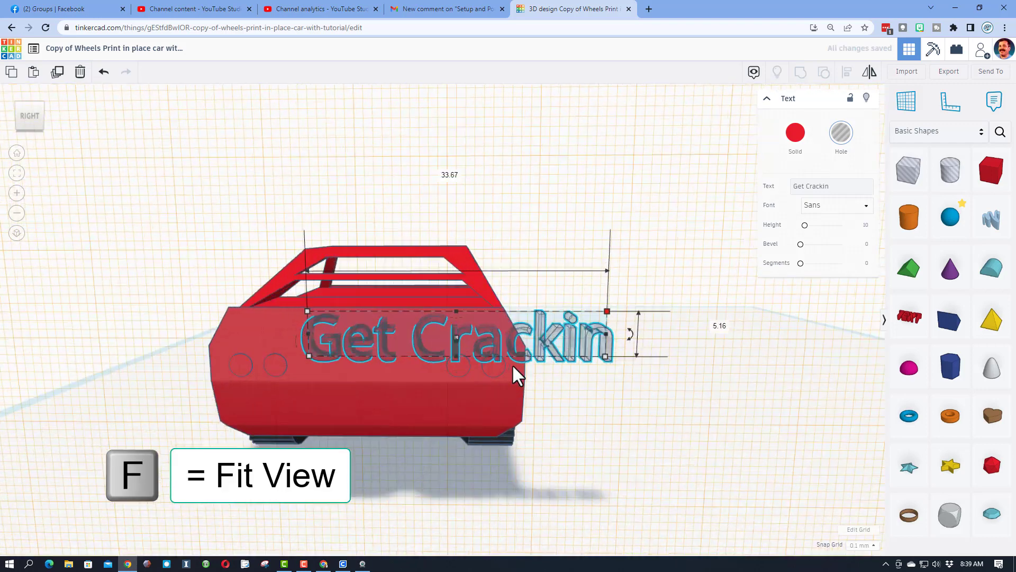
pyautogui.click(505, 344)
pyautogui.hotkey('ctrl', 'z')
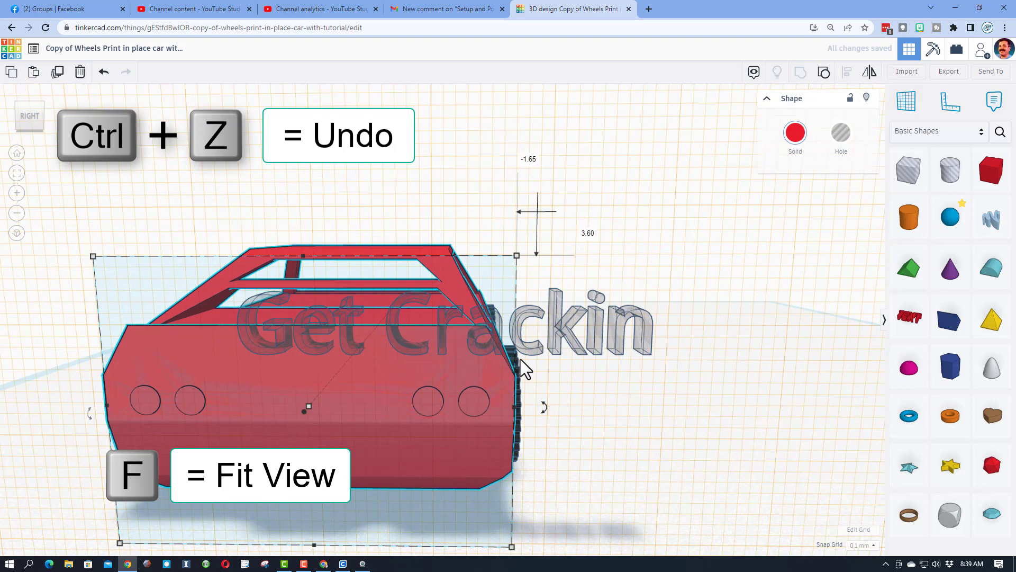
pyautogui.moveTo(565, 336); pyautogui.dragTo(440, 421)
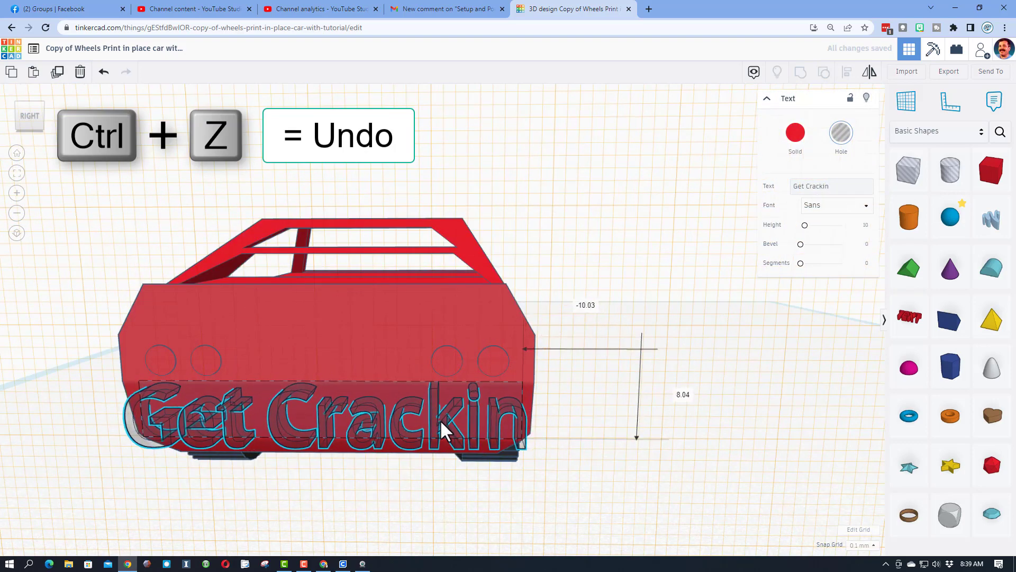
pyautogui.moveTo(472, 423); pyautogui.dragTo(454, 449, button='right')
# Step: Set the Get Crackin text's depth to 5 mm and sink it 5 mm into the car's rear
pyautogui.moveTo(427, 435); pyautogui.dragTo(473, 442)
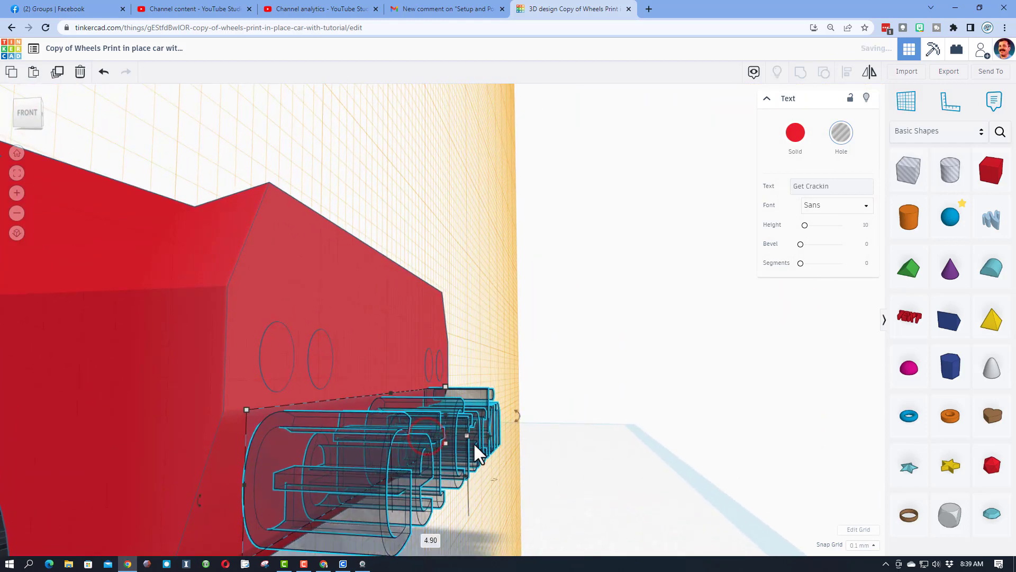
pyautogui.scroll(-3, 471, 450)
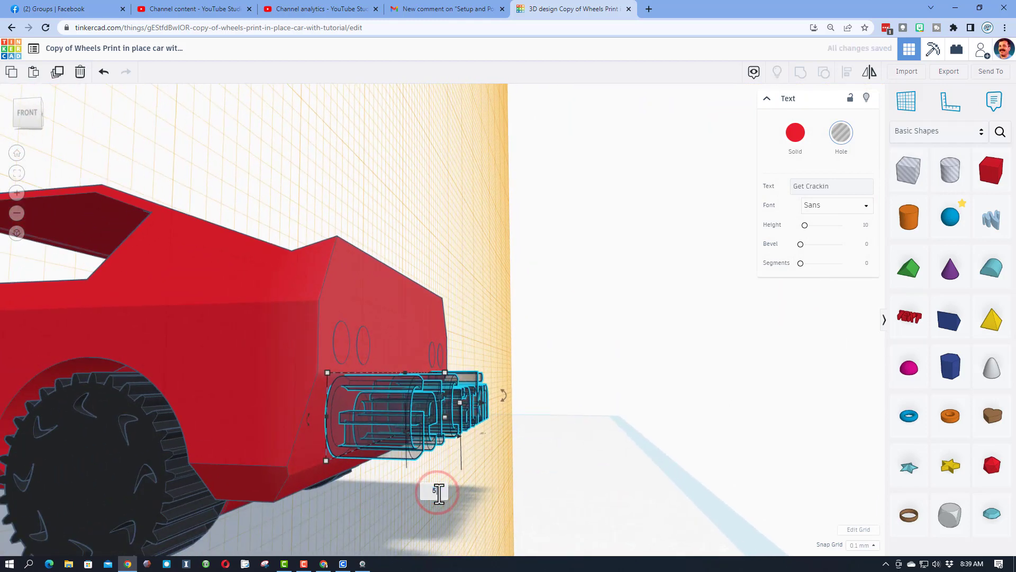
pyautogui.press('Return')
pyautogui.moveTo(482, 406); pyautogui.dragTo(430, 409)
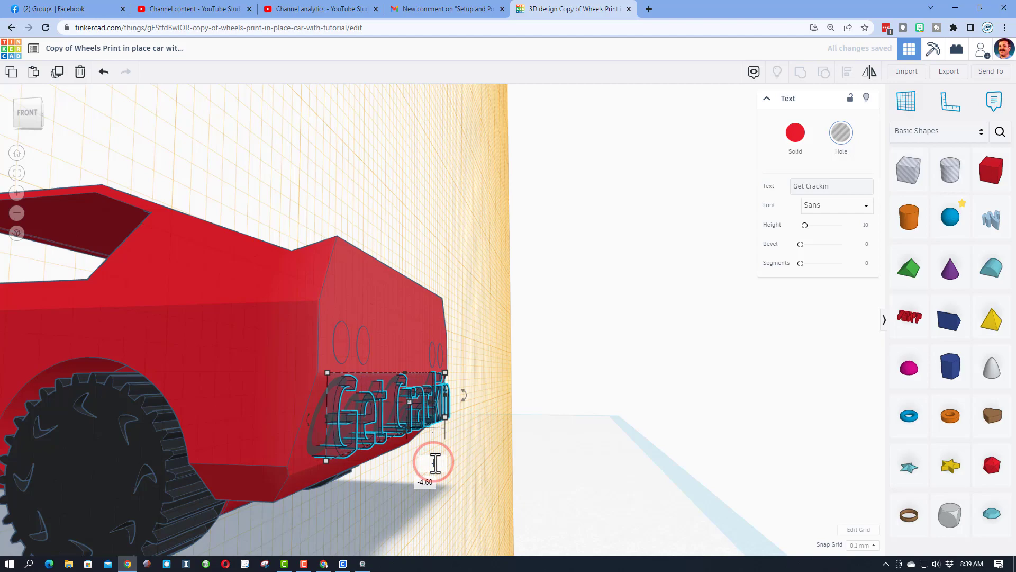
pyautogui.write('-5')
pyautogui.press('Return')
pyautogui.moveTo(436, 460); pyautogui.dragTo(370, 462, button='right')
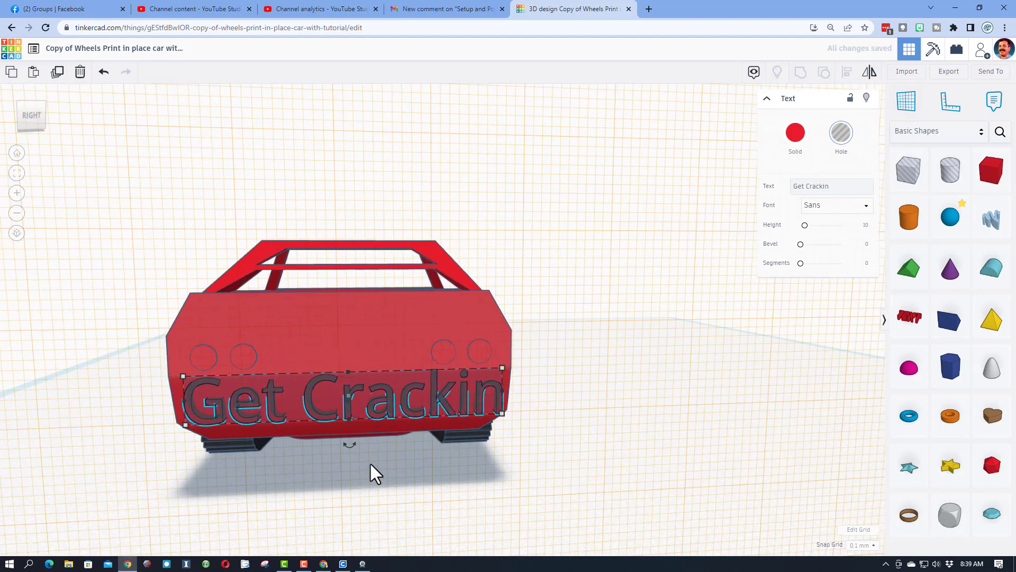
# Step: Select the car body and the Get Crackin text and center the text across the car's width
pyautogui.scroll(-2, 360, 408)
pyautogui.moveTo(354, 375); pyautogui.dragTo(371, 387, button='right')
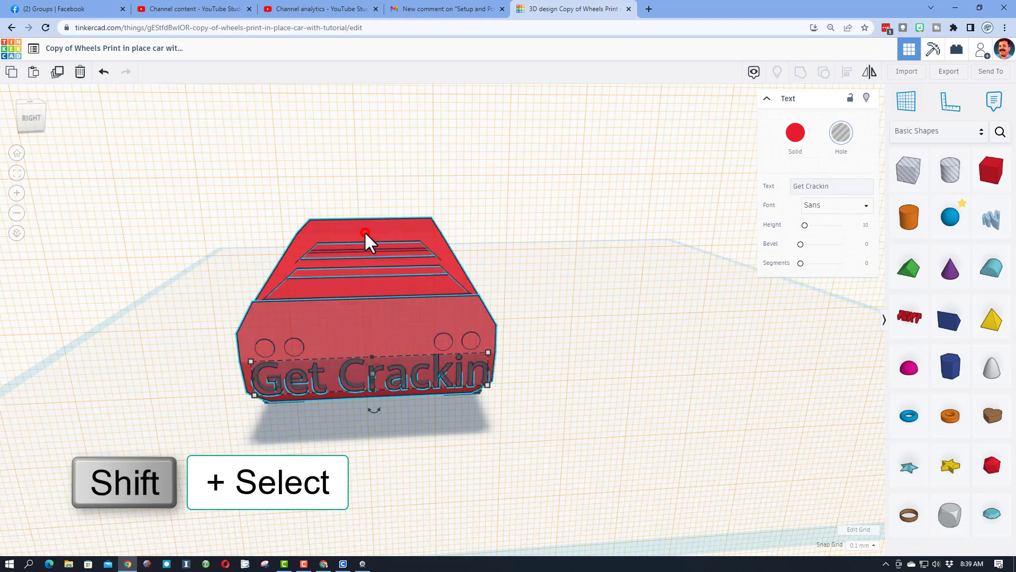
pyautogui.keyDown('shift'); pyautogui.click(364, 233); pyautogui.keyUp('shift')
pyautogui.keyDown('shift'); pyautogui.click(349, 386); pyautogui.keyUp('shift')
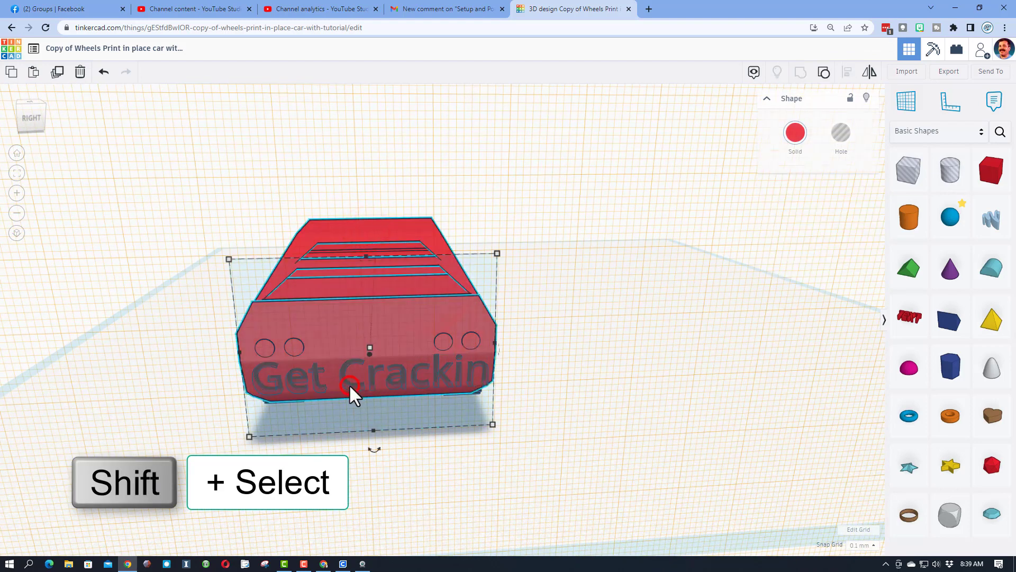
pyautogui.keyDown('shift'); pyautogui.click(350, 386); pyautogui.keyUp('shift')
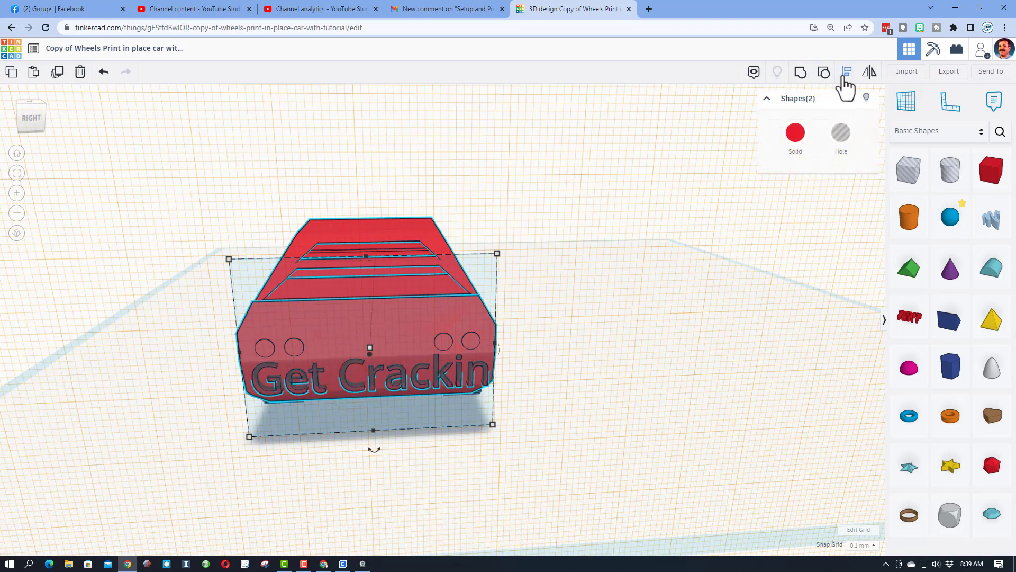
pyautogui.click(361, 313)
pyautogui.hotkey('ctrl', 'd')
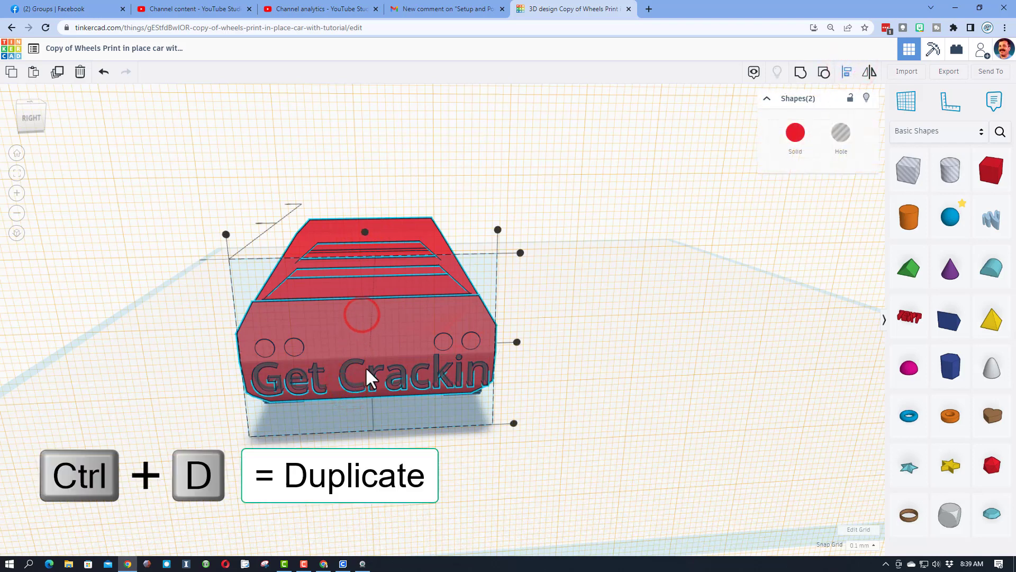
pyautogui.click(363, 231)
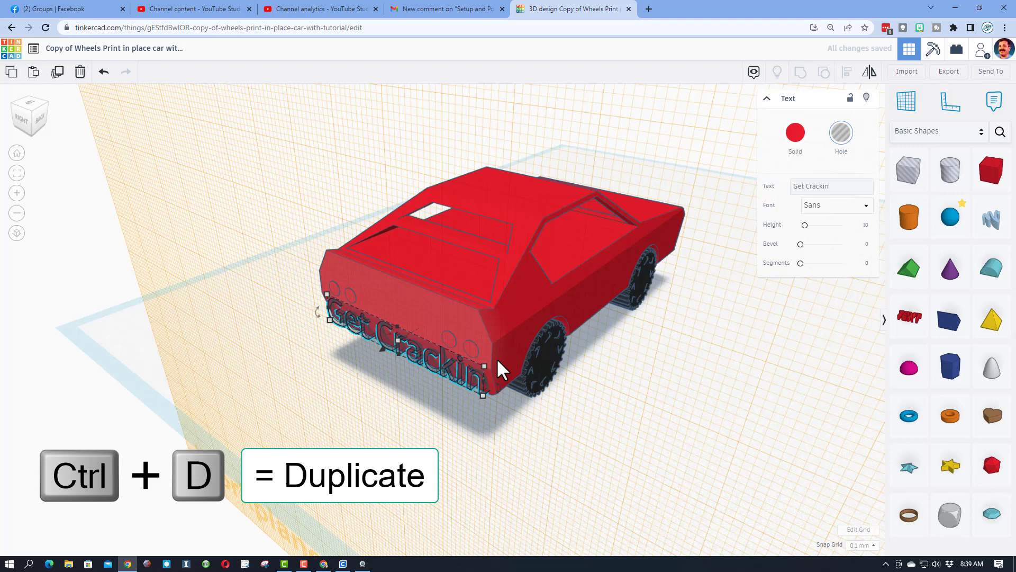
# Step: Duplicate the Get Crackin text and return the workplane to the base grid
pyautogui.hotkey('ctrl', 'd')
pyautogui.click(897, 102)
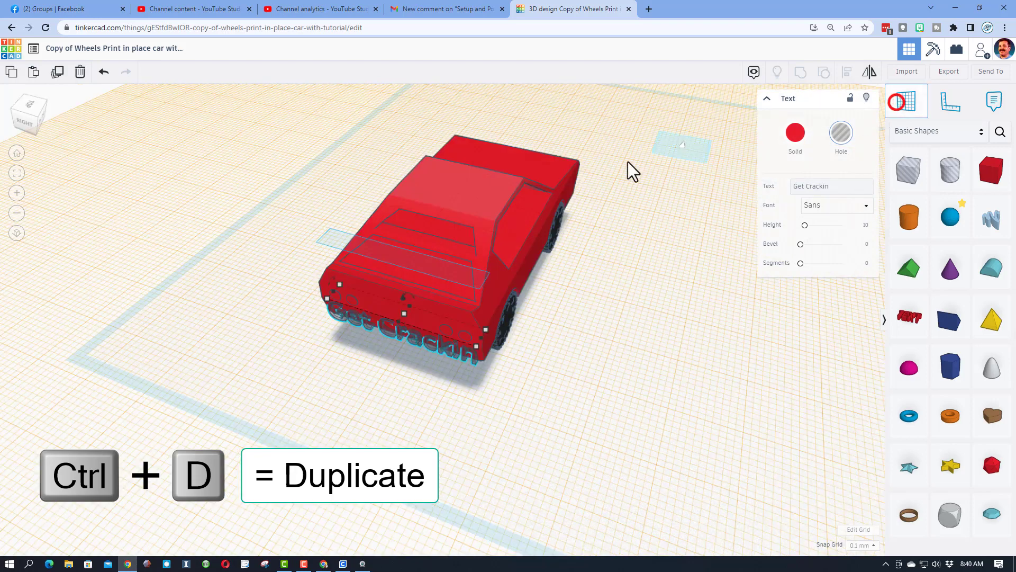
pyautogui.click(218, 299)
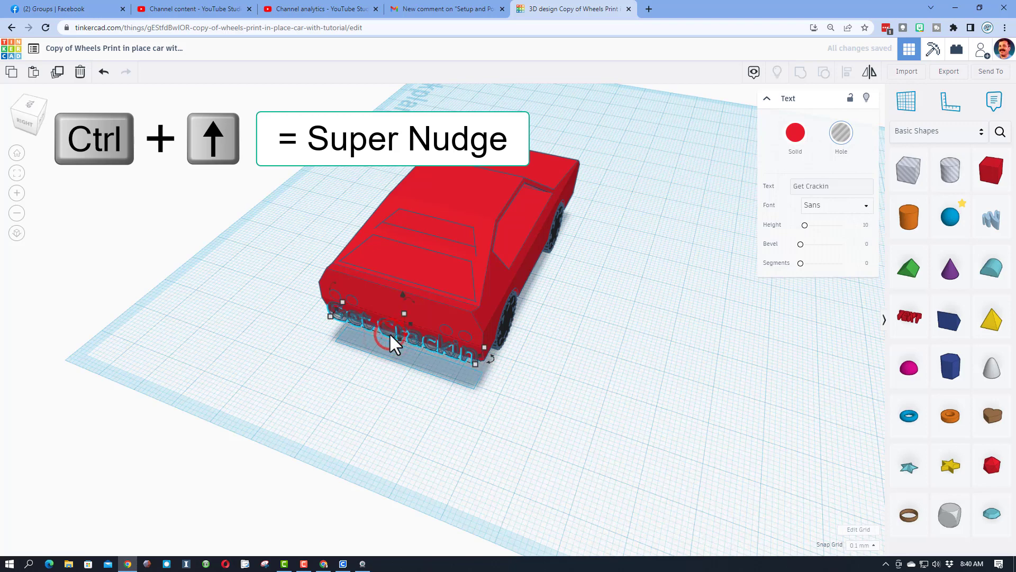
# Step: Set the snap grid to 1.0 mm and move the duplicated text out past the front of the car
pyautogui.click(858, 546)
pyautogui.click(863, 501)
pyautogui.hotkey('shift', 'Up')
pyautogui.hotkey('shift', 'Up')
pyautogui.hotkey('shift', 'Up')
pyautogui.hotkey('shift', 'Up')
pyautogui.hotkey('shift', 'Up')
pyautogui.hotkey('shift', 'Up')
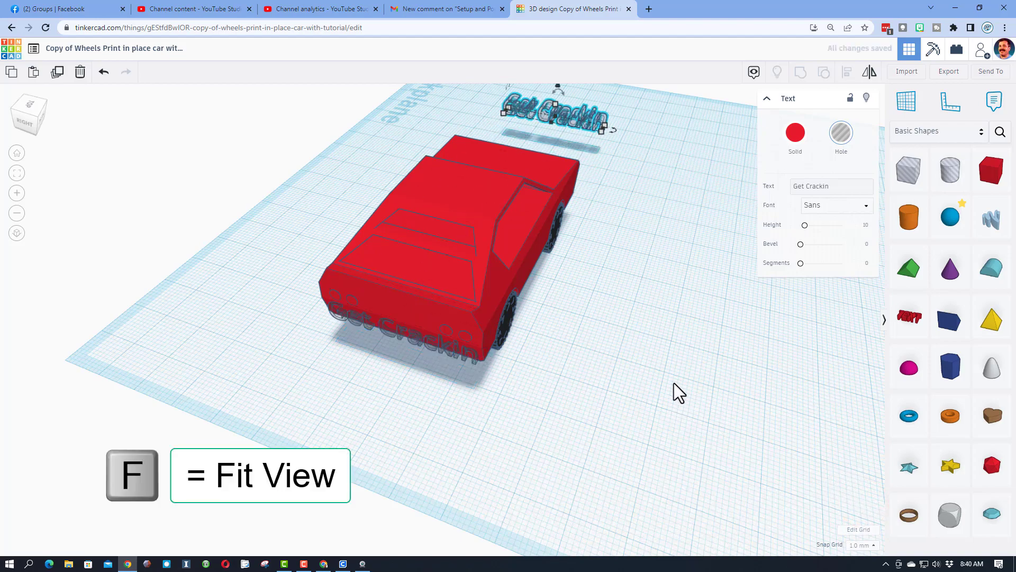
# Step: Mirror the duplicated text along its length so it reads correctly from the front of the car
pyautogui.press('f')
pyautogui.moveTo(580, 403)
pyautogui.mouseDown(button='right')
pyautogui.moveTo(490, 379)
pyautogui.moveTo(478, 348)
pyautogui.mouseUp(button='right')
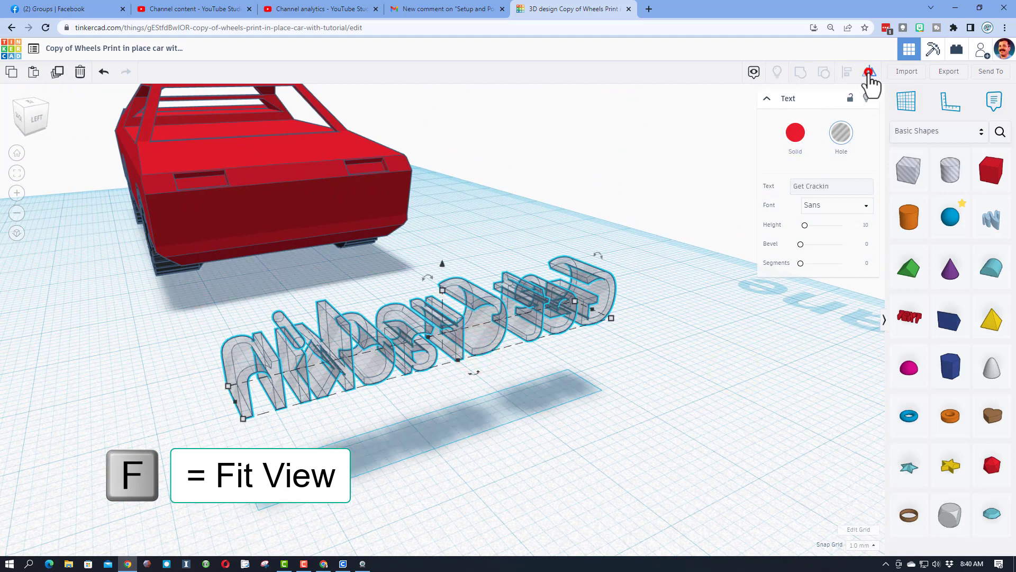
pyautogui.click(868, 73)
pyautogui.click(461, 360)
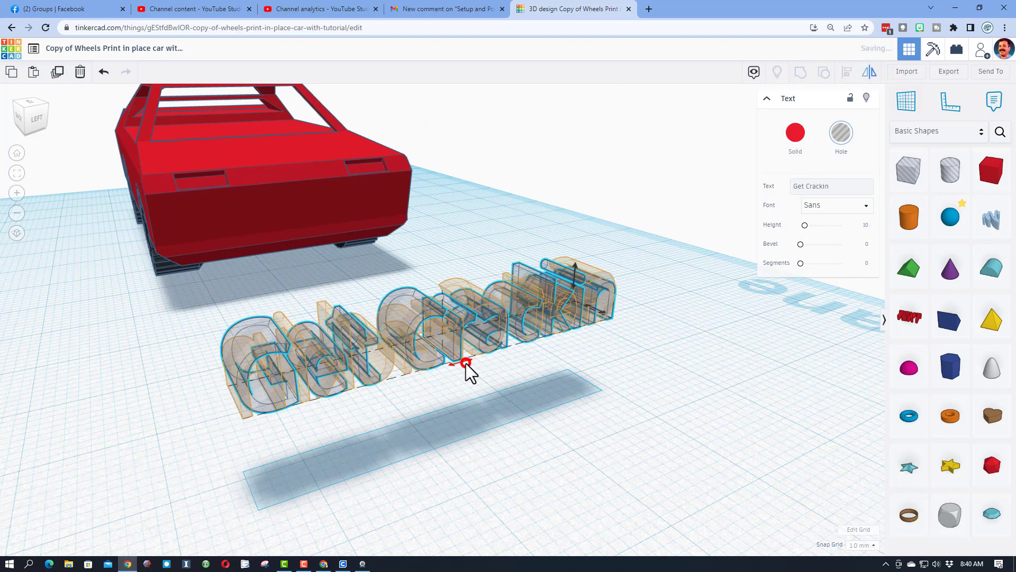
pyautogui.click(508, 386)
pyautogui.moveTo(540, 386); pyautogui.dragTo(440, 356, button='right')
pyautogui.click(437, 349)
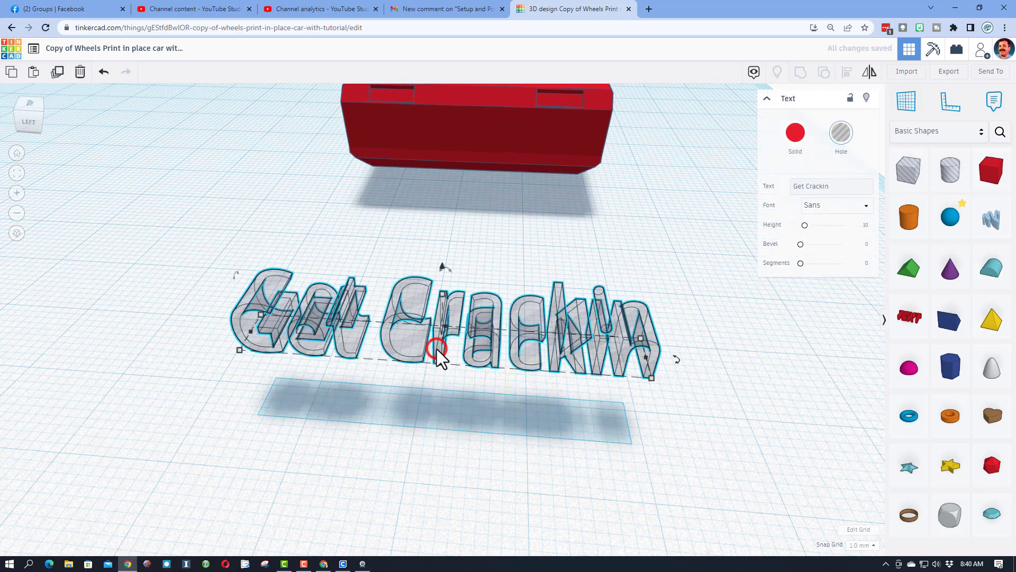
# Step: Change the wording of the duplicated text to "HLModTech"
pyautogui.click(835, 185)
pyautogui.press('BackSpace')
pyautogui.press('BackSpace')
pyautogui.press('BackSpace')
pyautogui.press('BackSpace')
pyautogui.press('BackSpace')
pyautogui.press('BackSpace')
pyautogui.press('BackSpace')
pyautogui.press('BackSpace')
pyautogui.press('BackSpace')
pyautogui.press('BackSpace')
pyautogui.press('BackSpace')
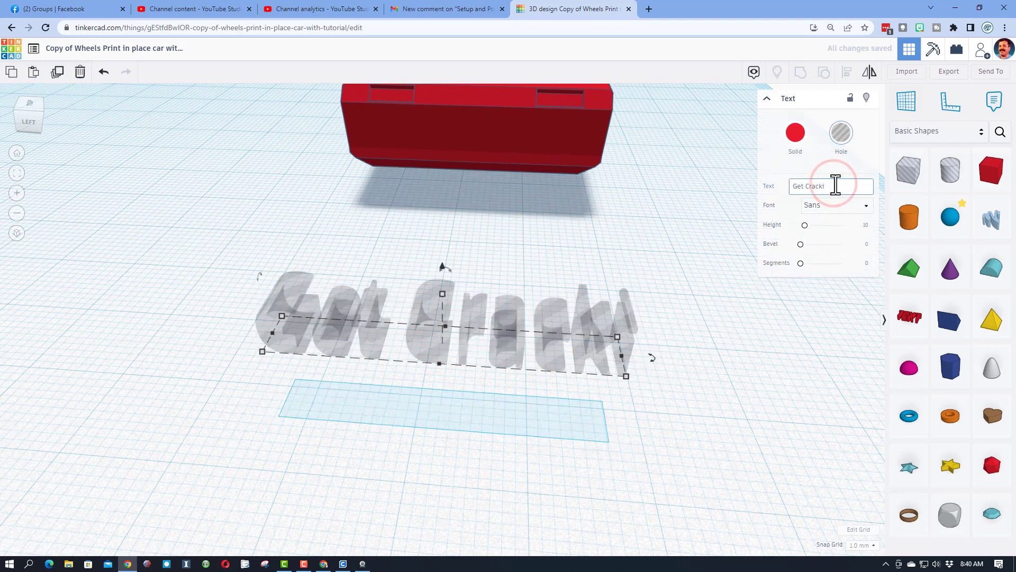
pyautogui.write('HLM<')
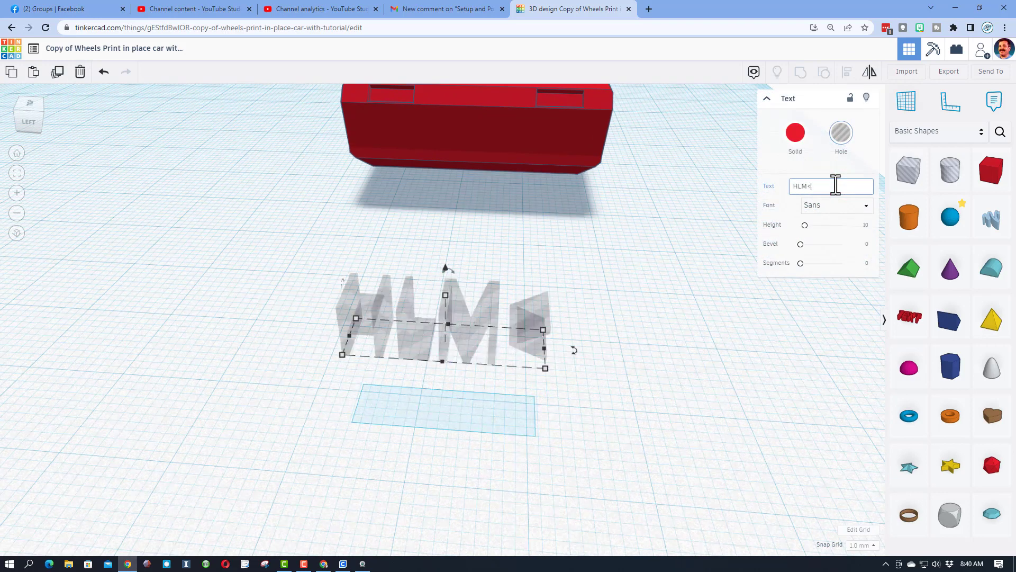
pyautogui.press('BackSpace')
pyautogui.write('odTech')
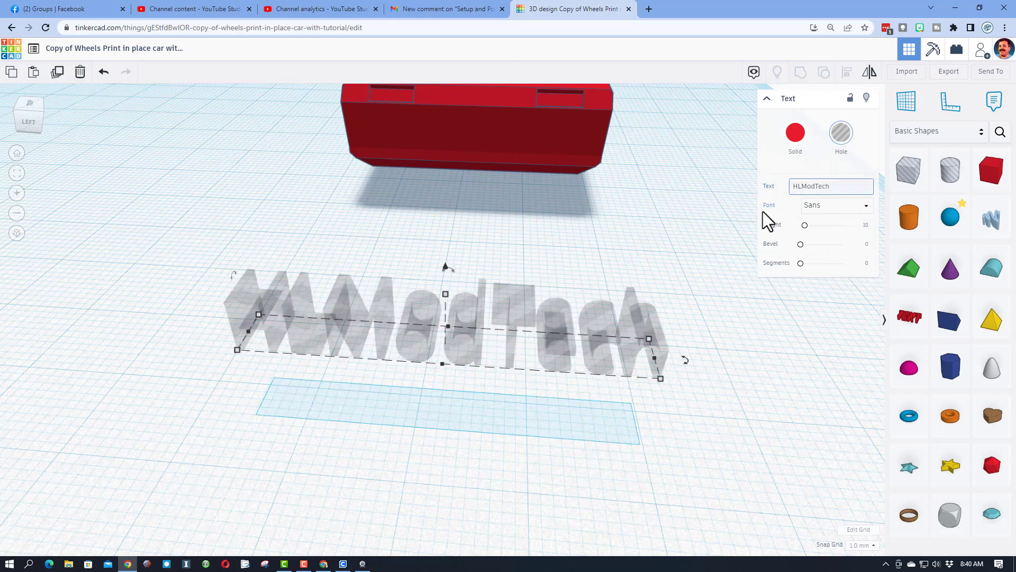
pyautogui.click(657, 243)
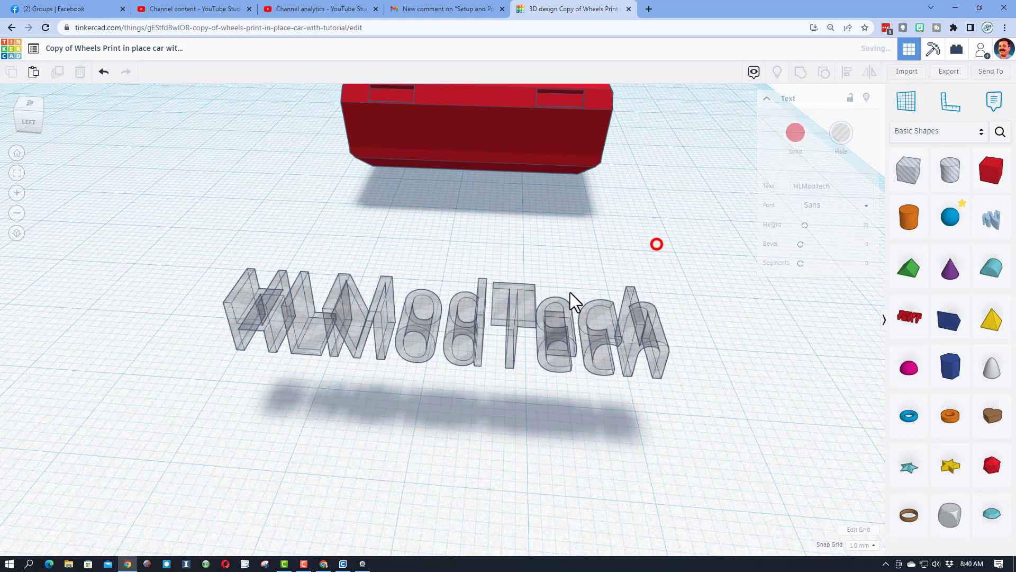
# Step: Move the HLModTech text back until it sits in the car's front face
pyautogui.click(472, 347)
pyautogui.press('Up')
pyautogui.press('Up')
pyautogui.press('Up')
pyautogui.press('Up')
pyautogui.press('Up')
pyautogui.press('Up')
pyautogui.press('Up')
pyautogui.press('Up')
pyautogui.press('Up')
pyautogui.press('Up')
pyautogui.press('Up')
pyautogui.press('Up')
pyautogui.press('Up')
pyautogui.press('Up')
pyautogui.press('Up')
pyautogui.press('Up')
pyautogui.press('Up')
pyautogui.press('Up')
pyautogui.press('Up')
pyautogui.press('Up')
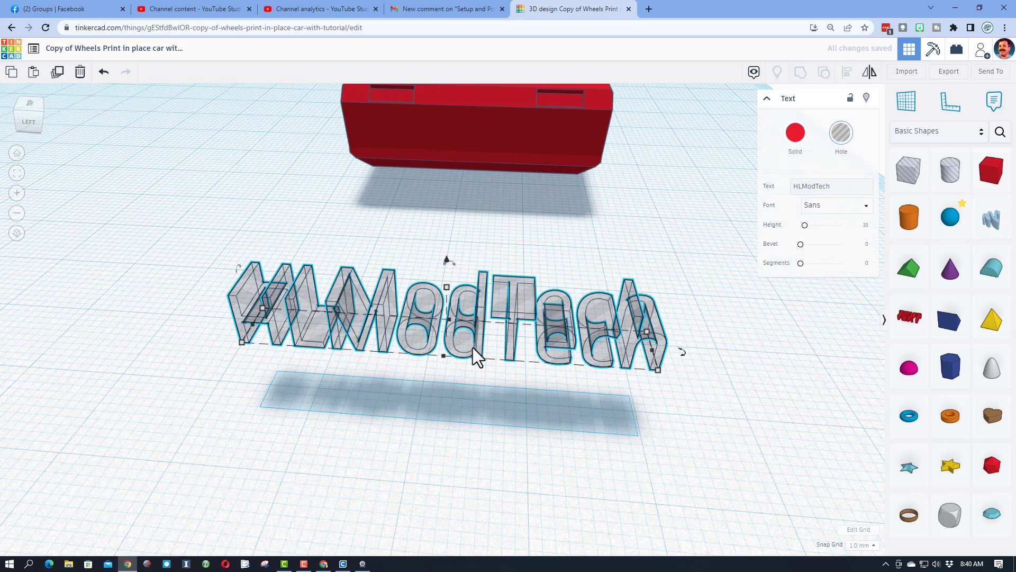
pyautogui.press('Up')
pyautogui.press('Up')
pyautogui.press('Up')
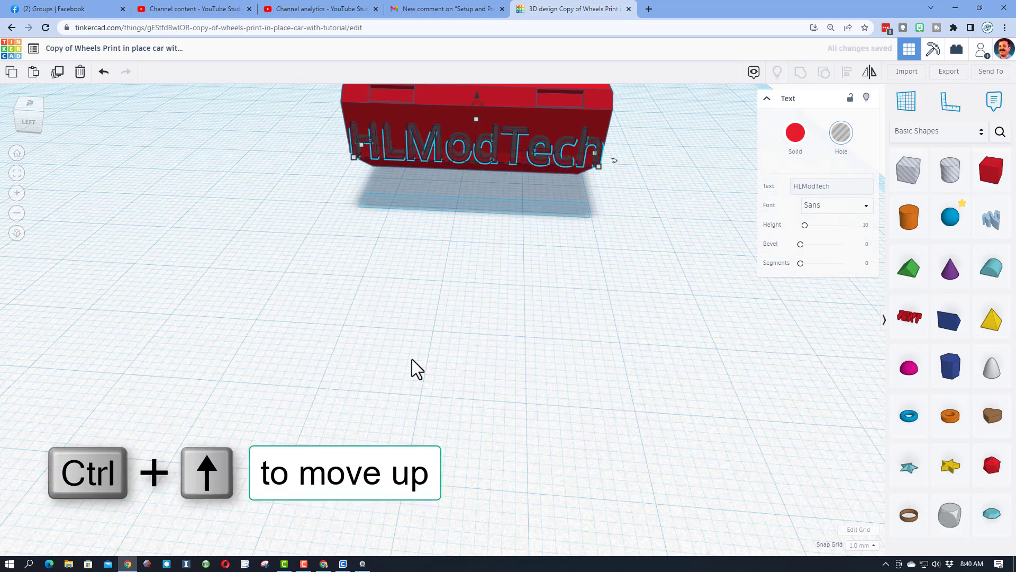
# Step: Raise the HLModTech text on the front face, using a 0.25 mm snap grid for fine moves, and stretch it slightly taller
pyautogui.moveTo(412, 359); pyautogui.dragTo(434, 320, button='right')
pyautogui.hotkey('ctrl', 'Up')
pyautogui.hotkey('ctrl', 'Up')
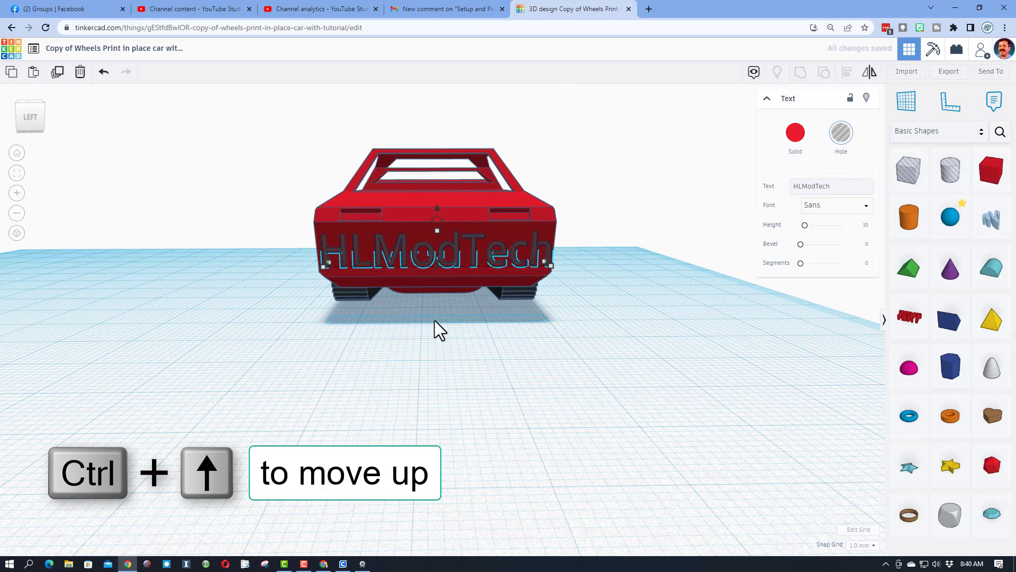
pyautogui.scroll(2, 435, 270)
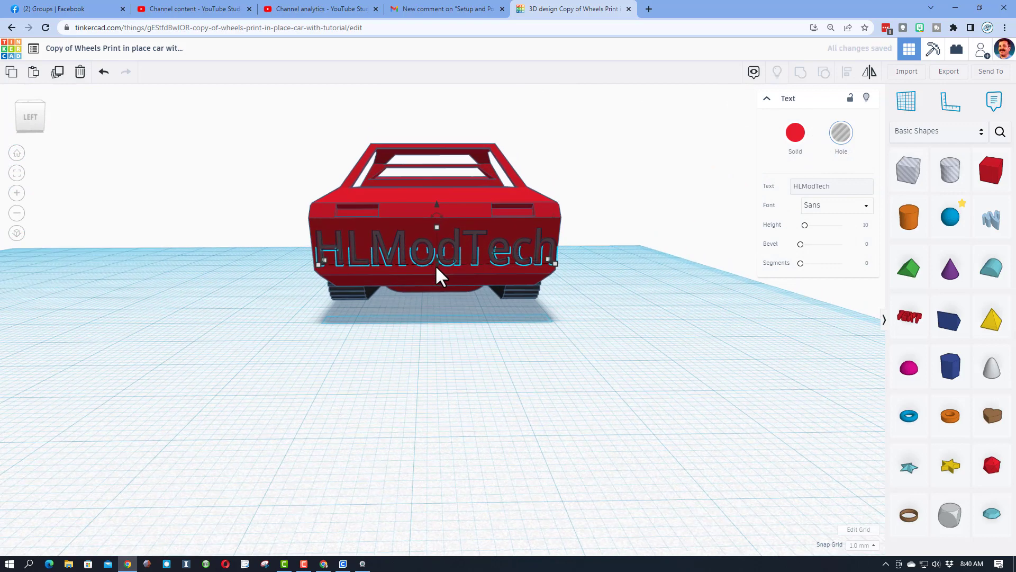
pyautogui.click(859, 545)
pyautogui.click(855, 475)
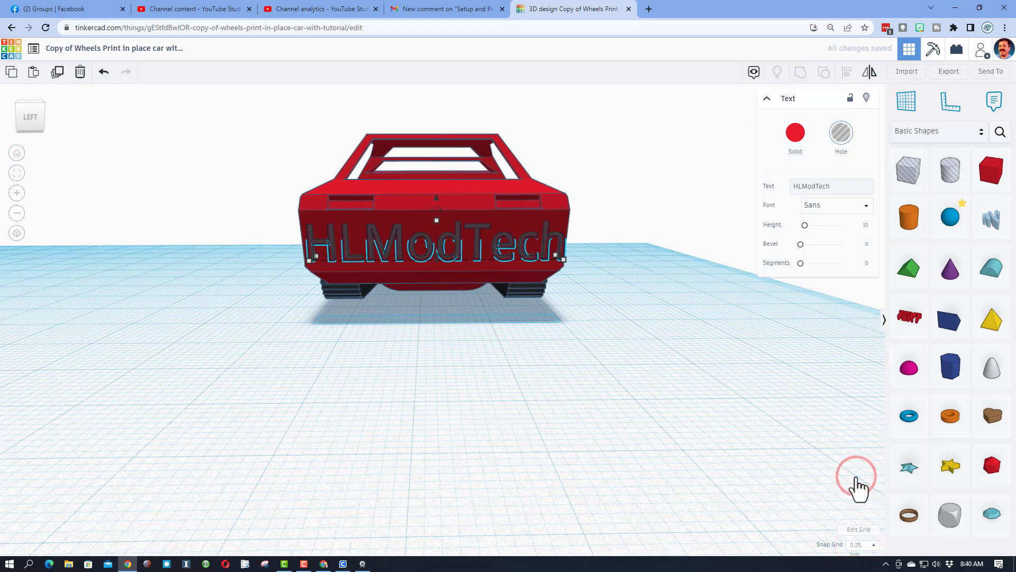
pyautogui.hotkey('ctrl', 'Up')
pyautogui.hotkey('ctrl', 'Up')
pyautogui.hotkey('ctrl', 'Up')
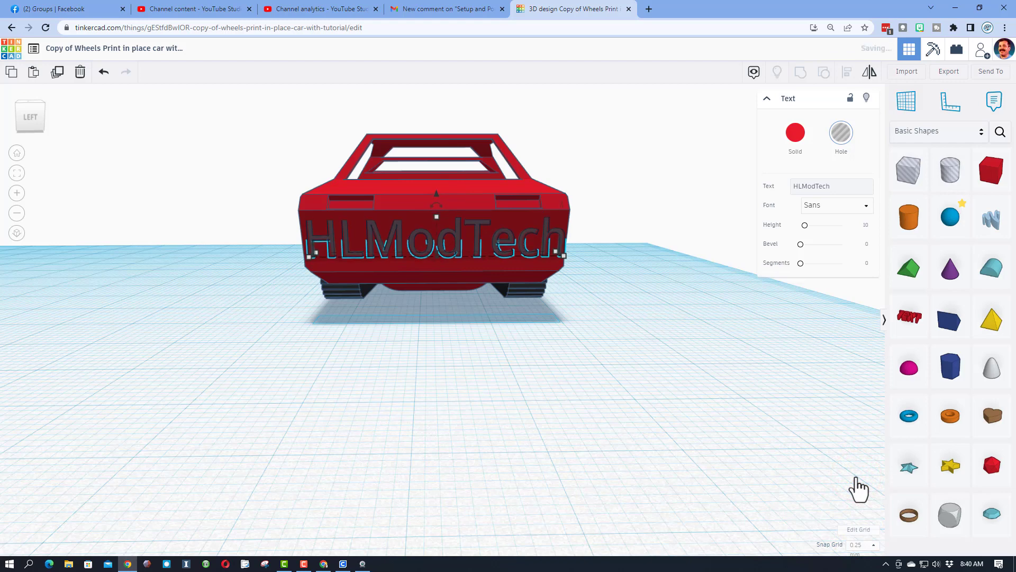
pyautogui.hotkey('ctrl', 'Up')
pyautogui.moveTo(435, 216); pyautogui.dragTo(437, 208)
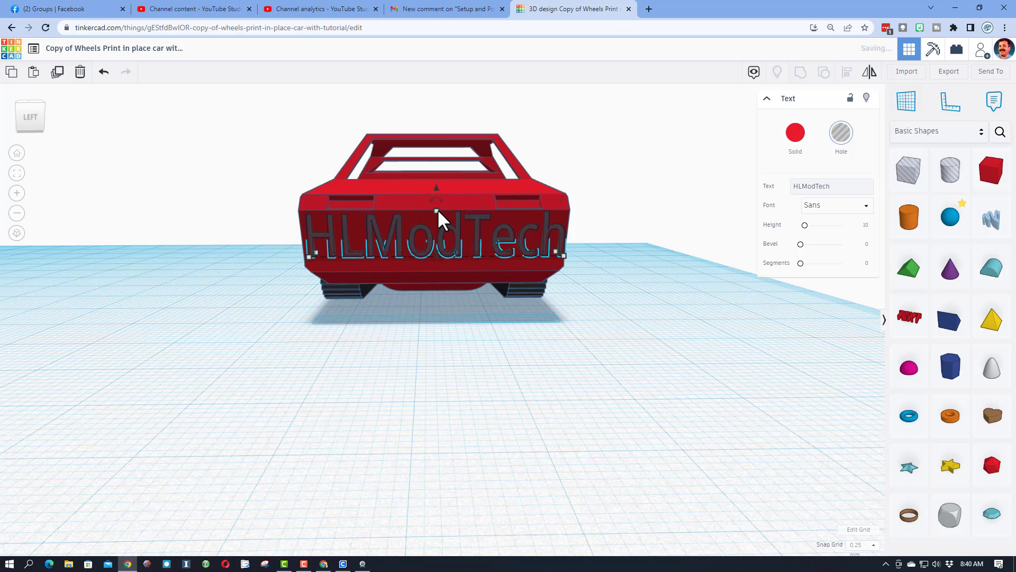
# Step: Align the HLModTech text to the centre of the car body's width
pyautogui.click(504, 301)
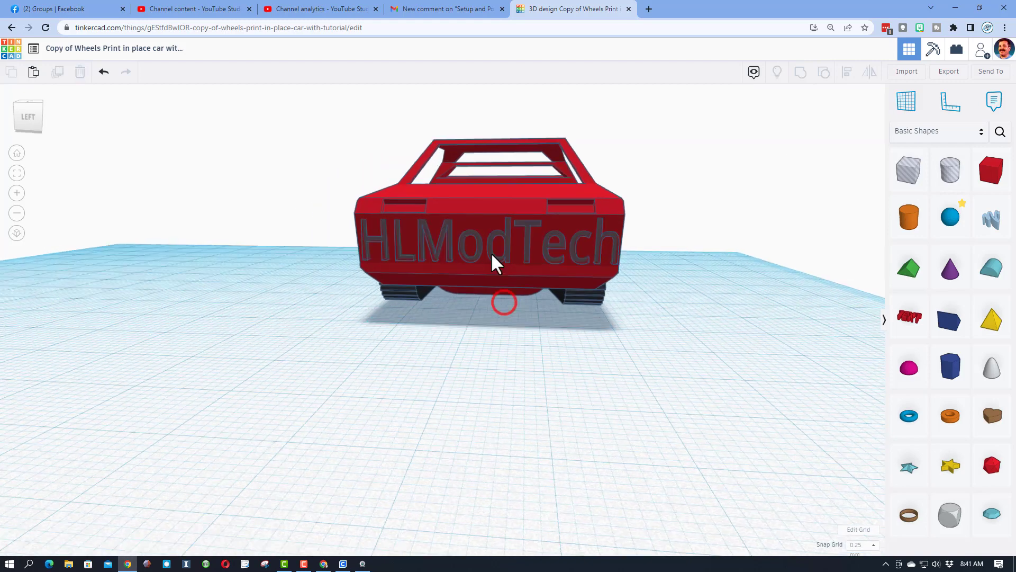
pyautogui.click(491, 252)
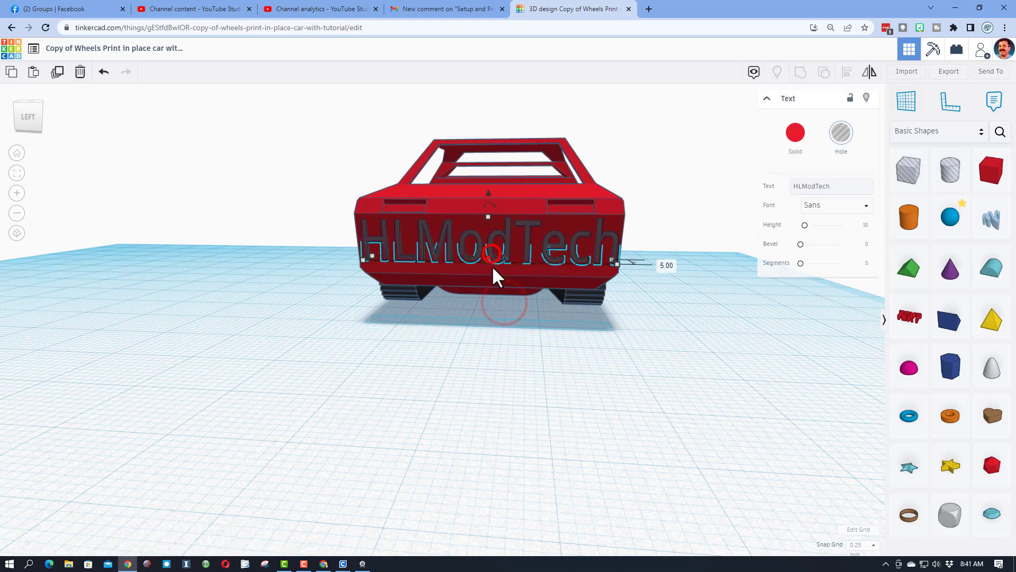
pyautogui.keyDown('shift'); pyautogui.click(509, 197); pyautogui.keyUp('shift')
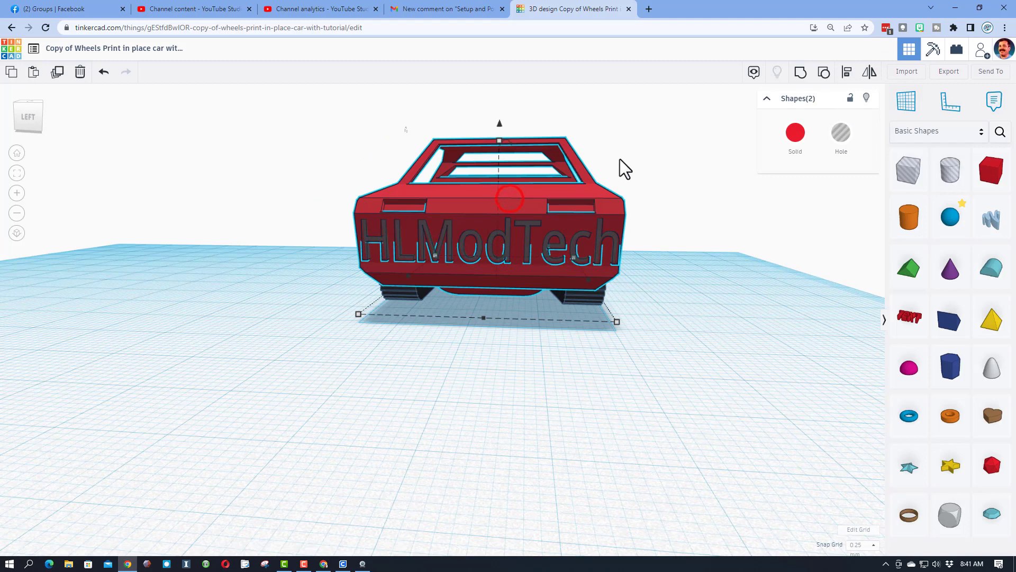
pyautogui.click(483, 274)
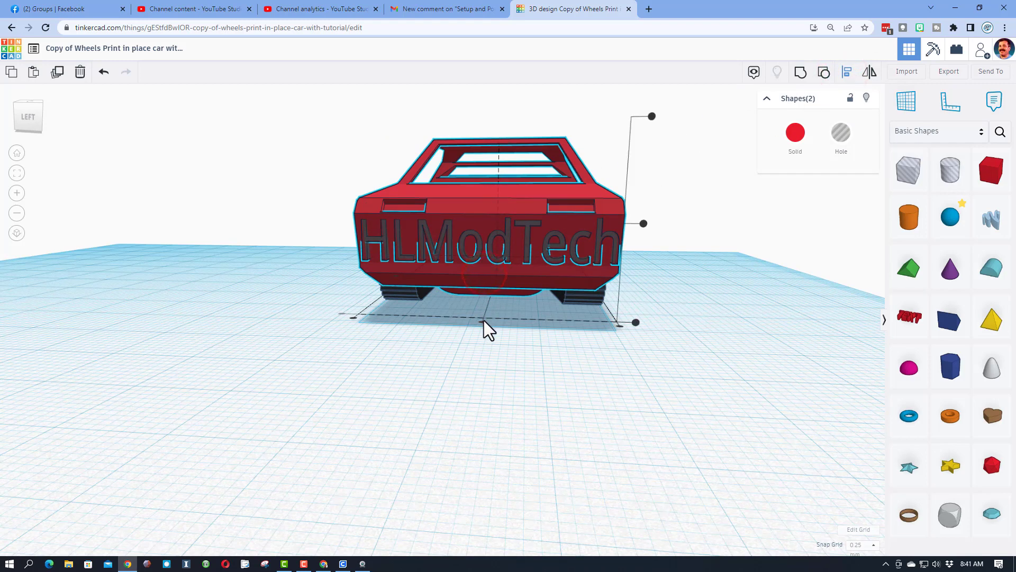
pyautogui.click(483, 321)
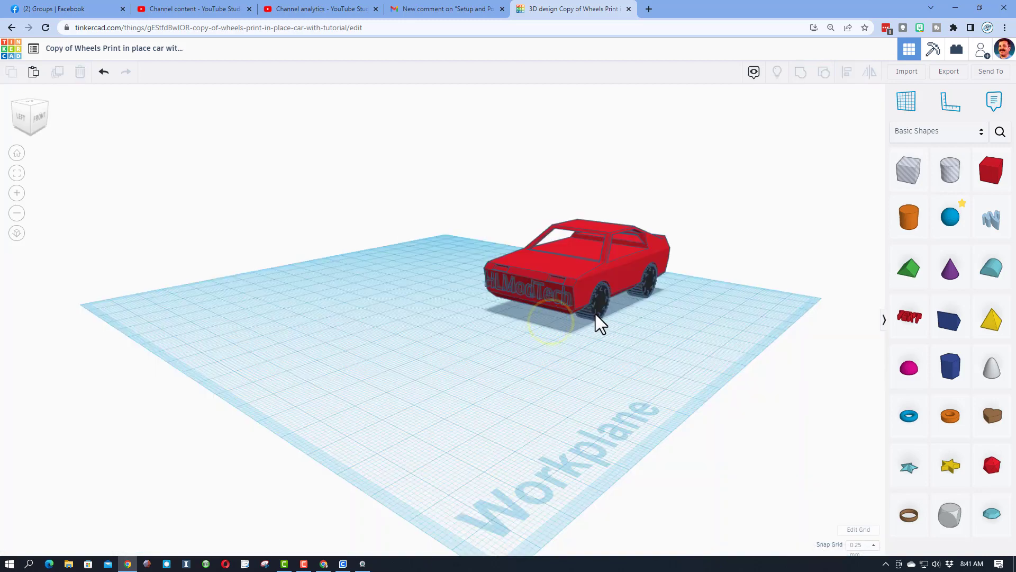
# Step: Hide the car's front and rear wheel sets so only the body and text remain selectable
pyautogui.click(597, 318)
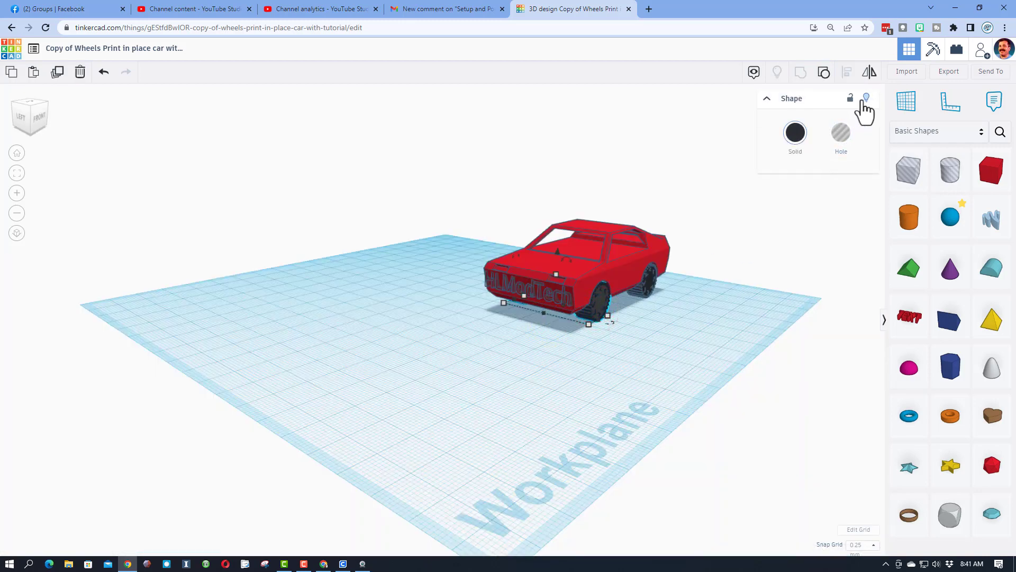
pyautogui.click(866, 97)
pyautogui.click(648, 288)
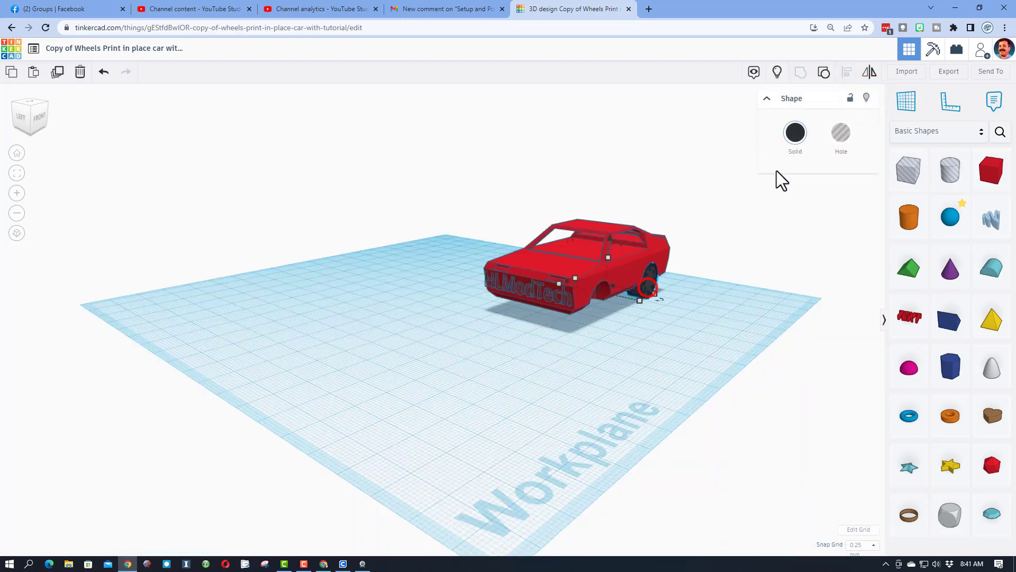
pyautogui.click(866, 98)
# Step: Group the car body with the front and rear text shapes, and show the hidden wheels again
pyautogui.moveTo(438, 186); pyautogui.dragTo(688, 355)
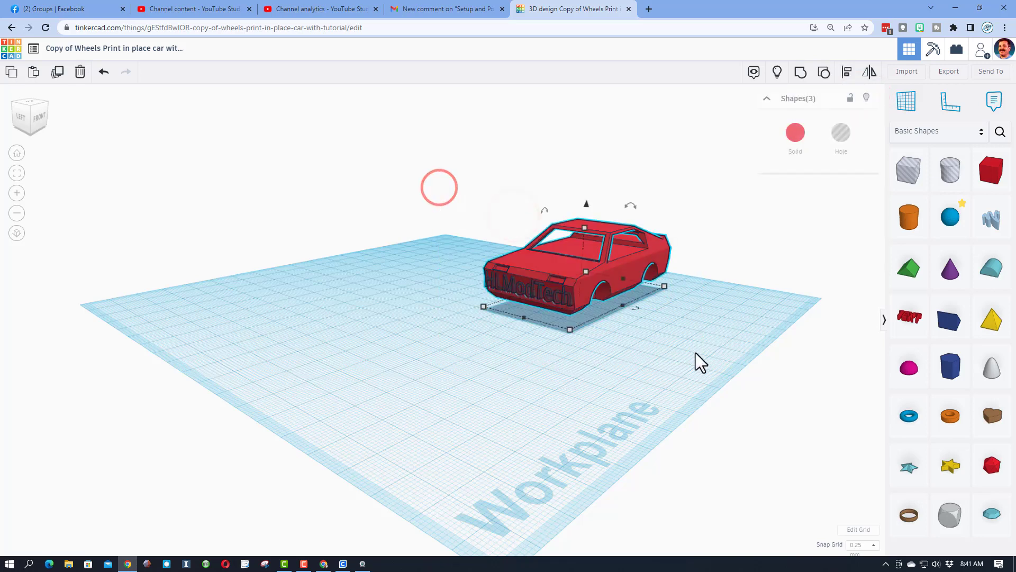
pyautogui.hotkey('ctrl', 'g')
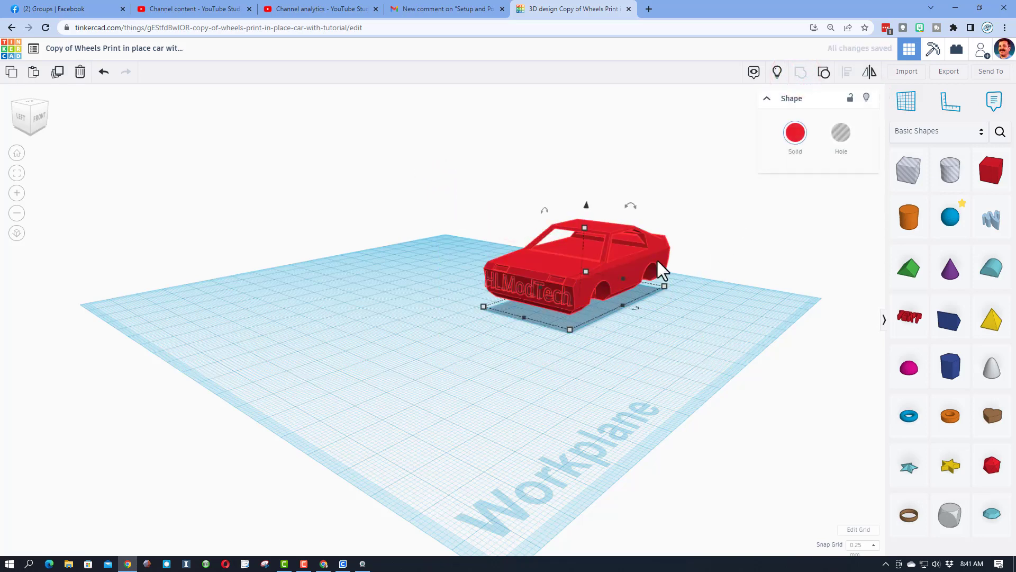
pyautogui.scroll(2, 623, 268)
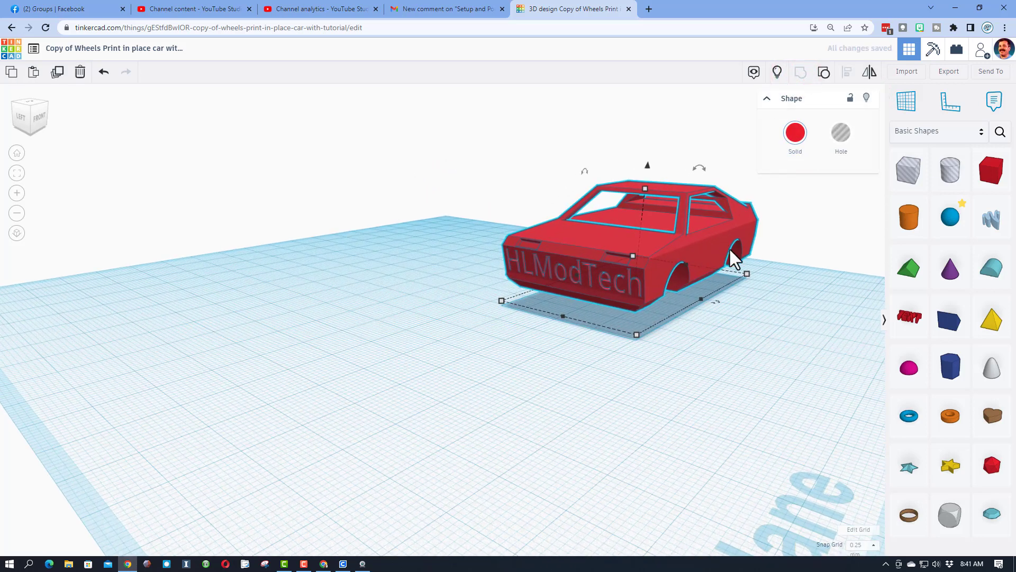
pyautogui.moveTo(766, 281); pyautogui.dragTo(746, 243, button='right')
pyautogui.click(772, 71)
pyautogui.click(564, 212)
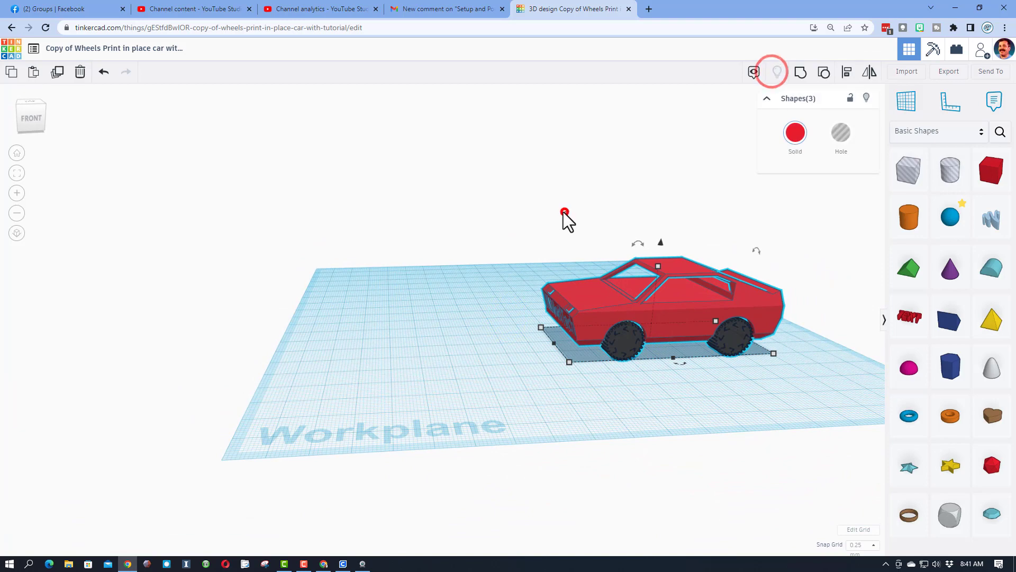
# Step: Rotate the whole car, wheels included, onto its side and drop it onto the workplane
pyautogui.moveTo(501, 205); pyautogui.dragTo(745, 370)
pyautogui.moveTo(452, 340); pyautogui.dragTo(609, 360, button='right')
pyautogui.moveTo(517, 177); pyautogui.dragTo(474, 207)
pyautogui.press('d')
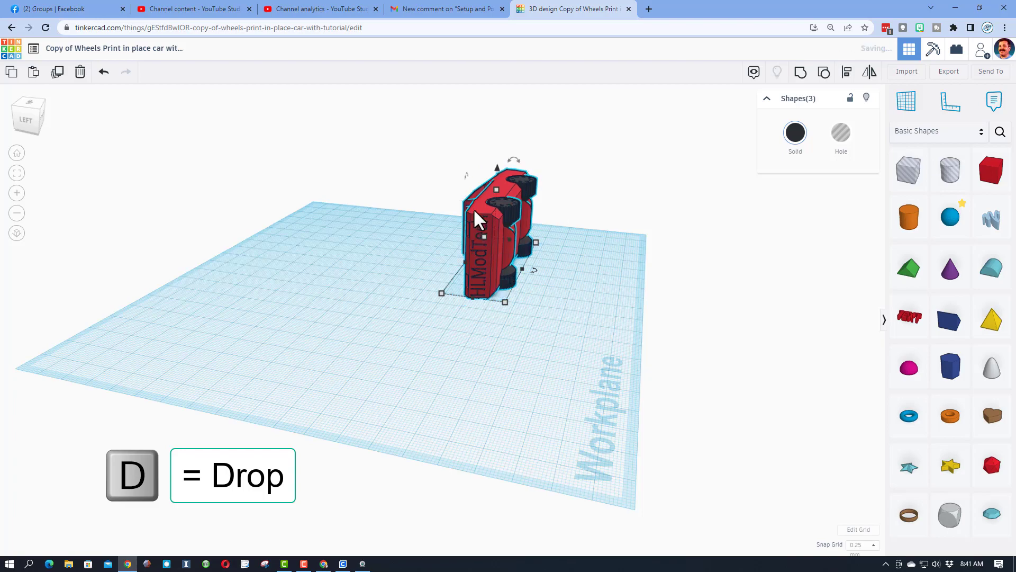
pyautogui.moveTo(556, 264); pyautogui.dragTo(642, 345, button='right')
pyautogui.scroll(-2, 625, 293)
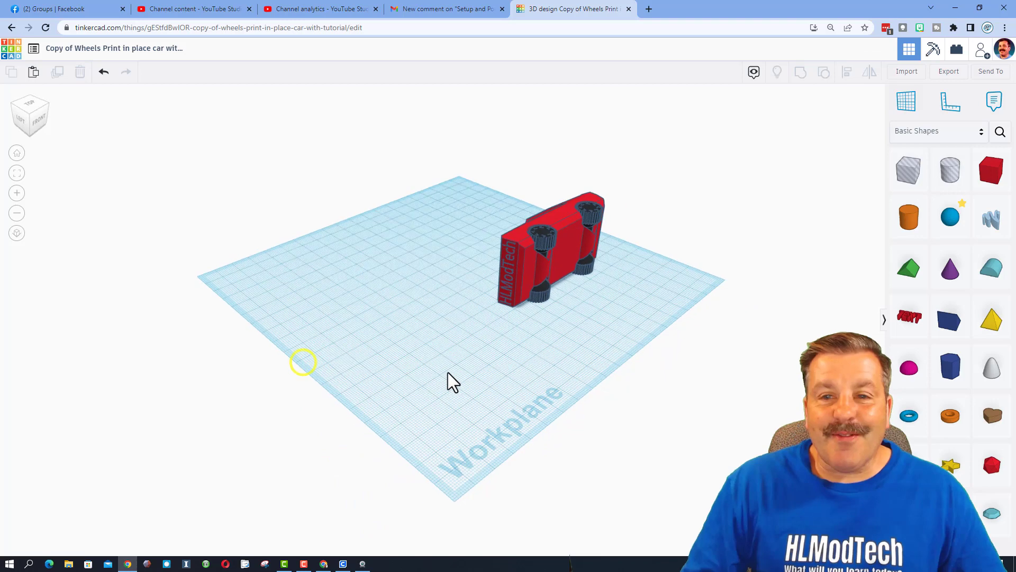
pyautogui.moveTo(448, 381); pyautogui.dragTo(367, 408, button='right')
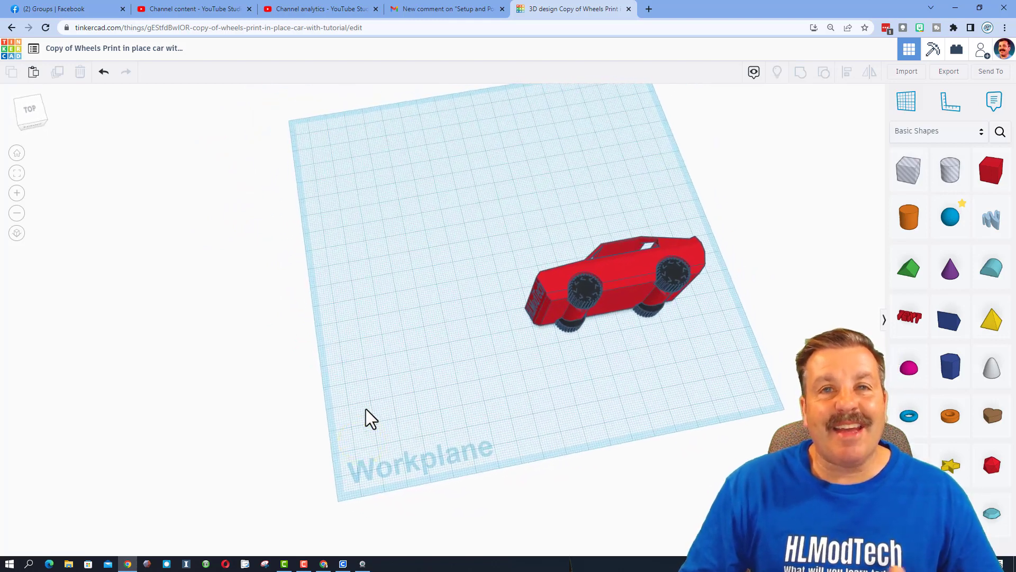
pyautogui.moveTo(453, 385); pyautogui.dragTo(428, 379, button='right')
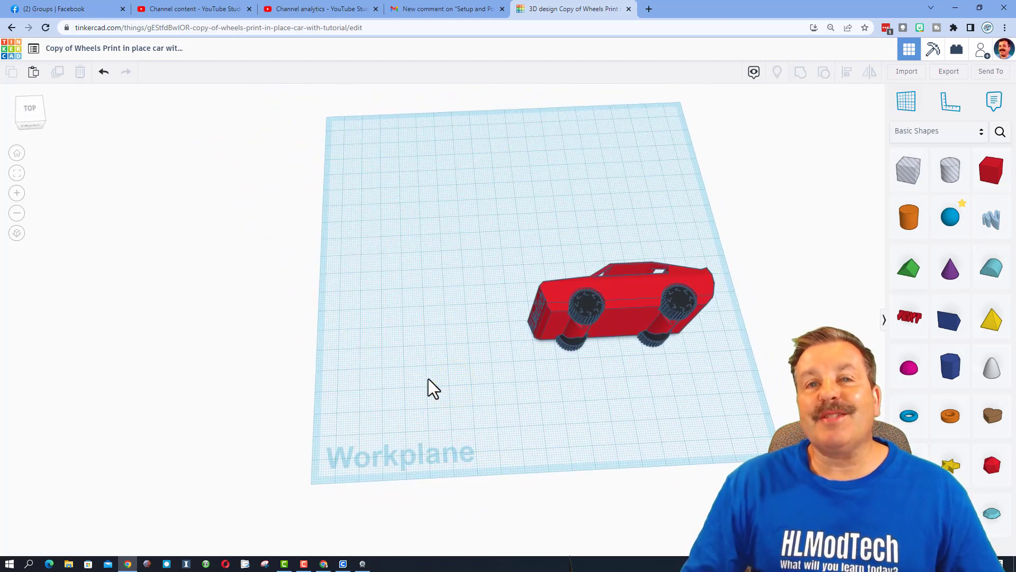
pyautogui.moveTo(458, 373); pyautogui.dragTo(483, 364, button='right')
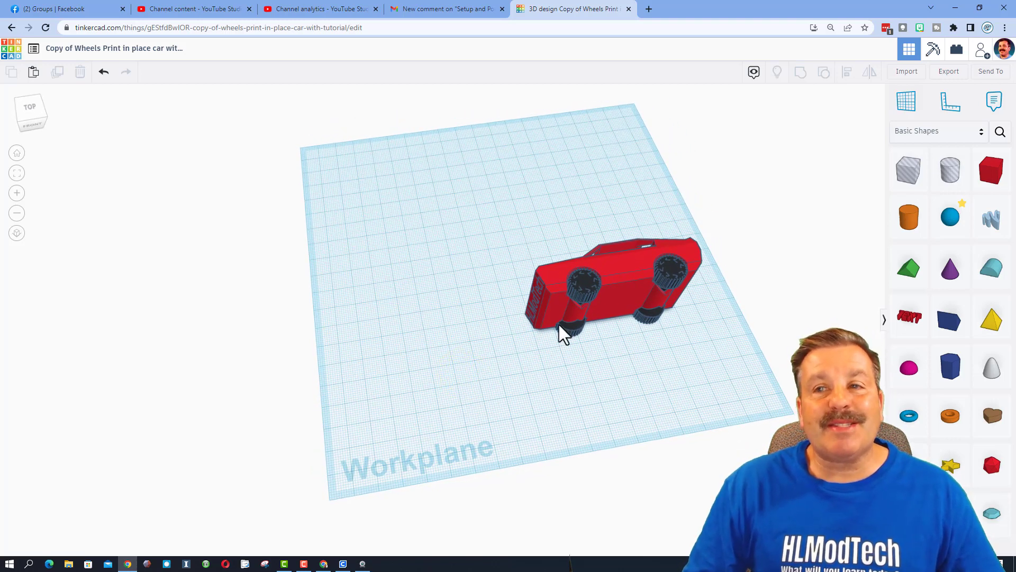
# Step: Generate a new collaboration link for the car design and copy it
pyautogui.click(980, 50)
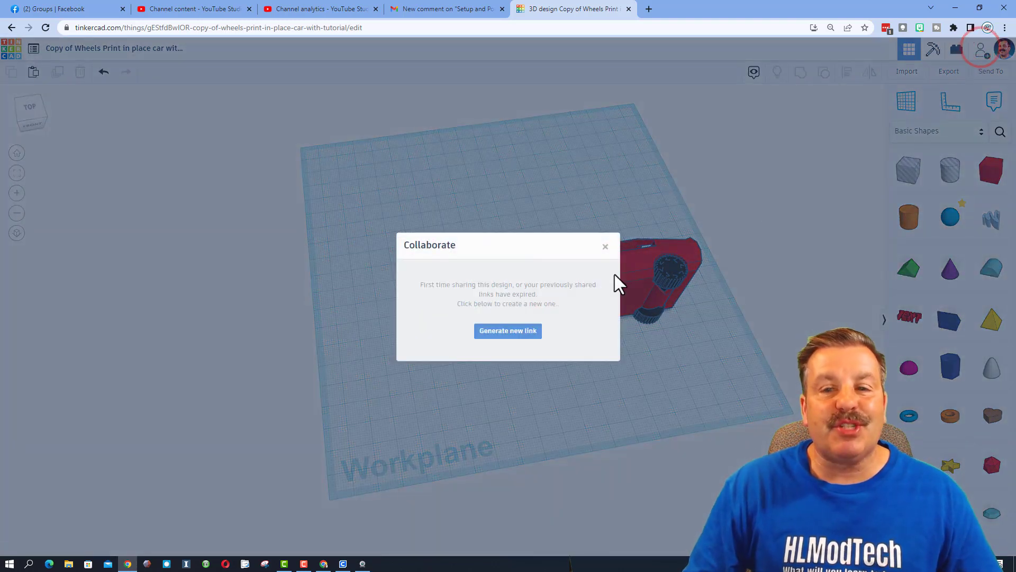
pyautogui.click(506, 331)
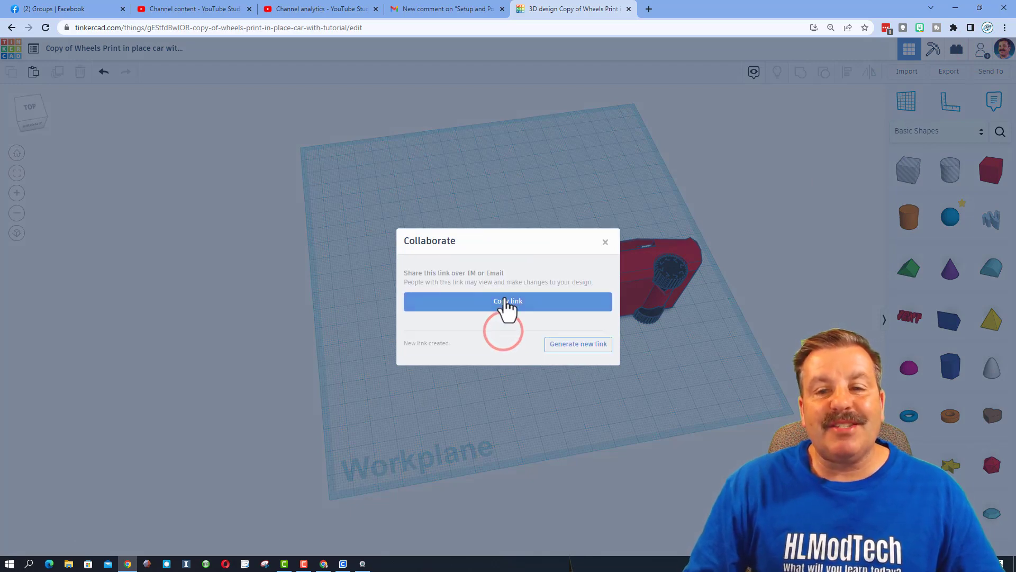
pyautogui.click(505, 301)
pyautogui.click(606, 243)
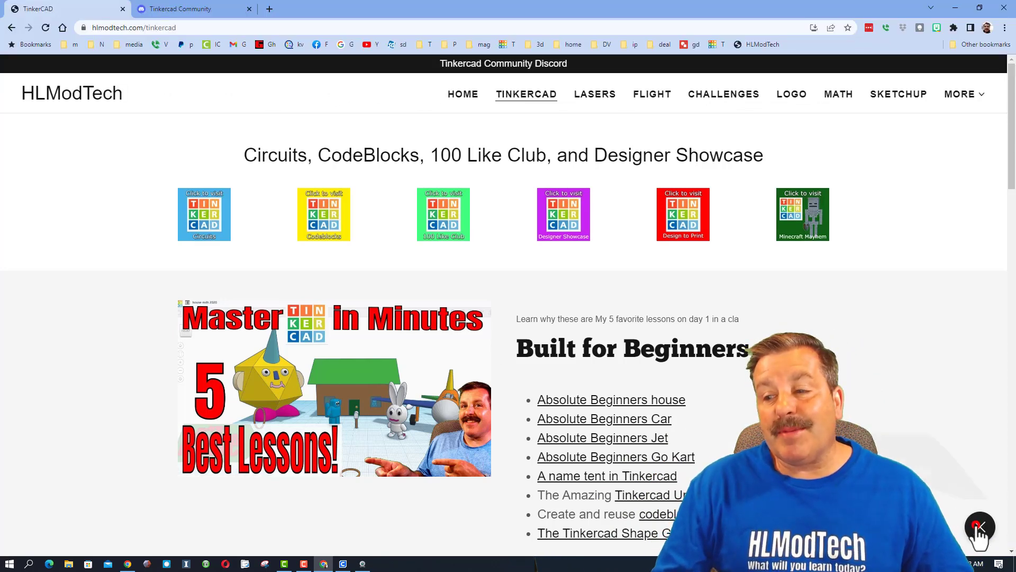
# Step: Open the Contact Us chat on the HLModTech website's Tinkercad page
pyautogui.click(978, 529)
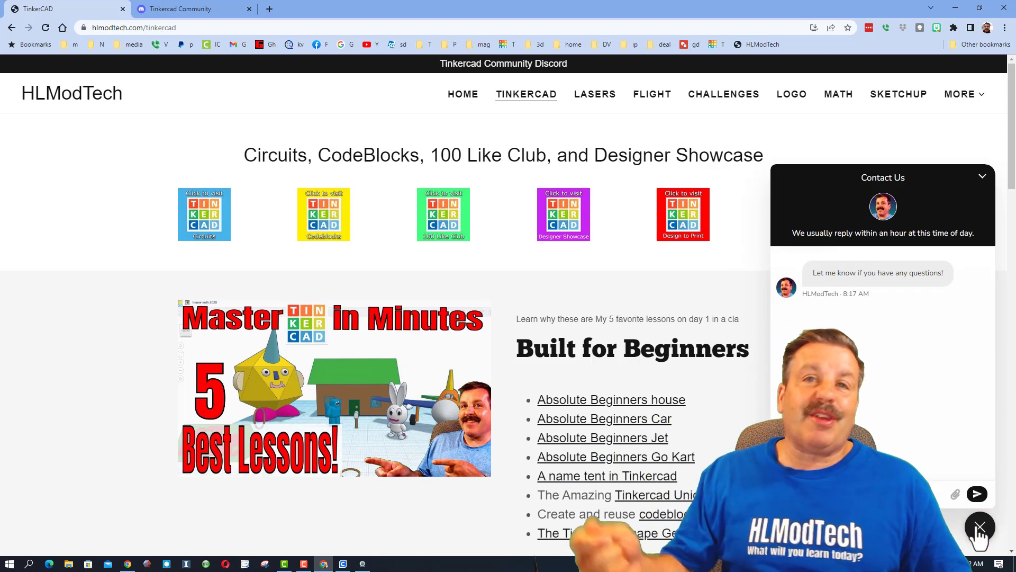